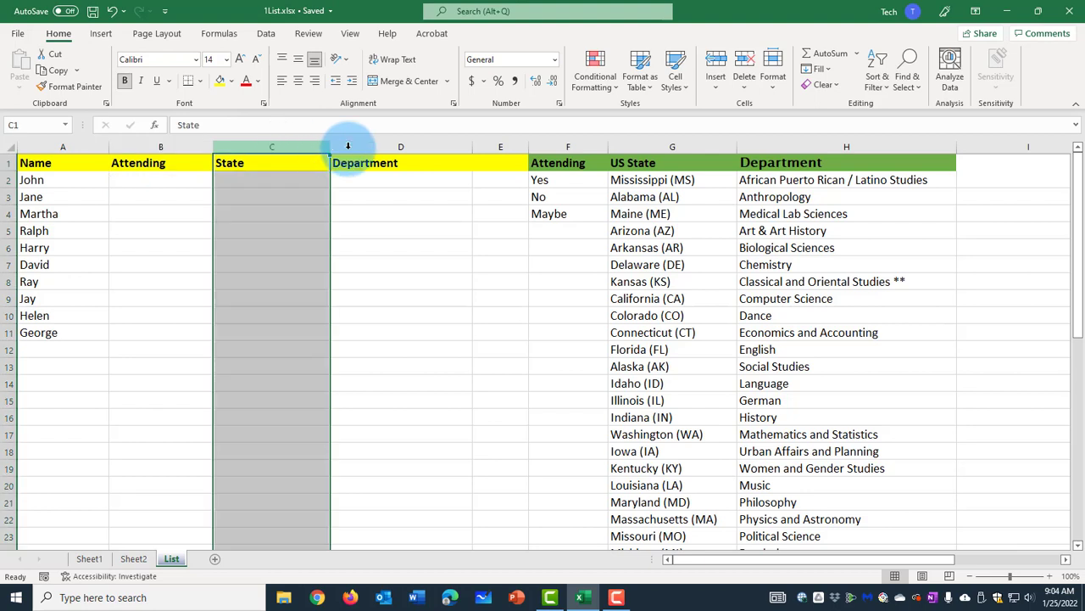
pyautogui.click(381, 147)
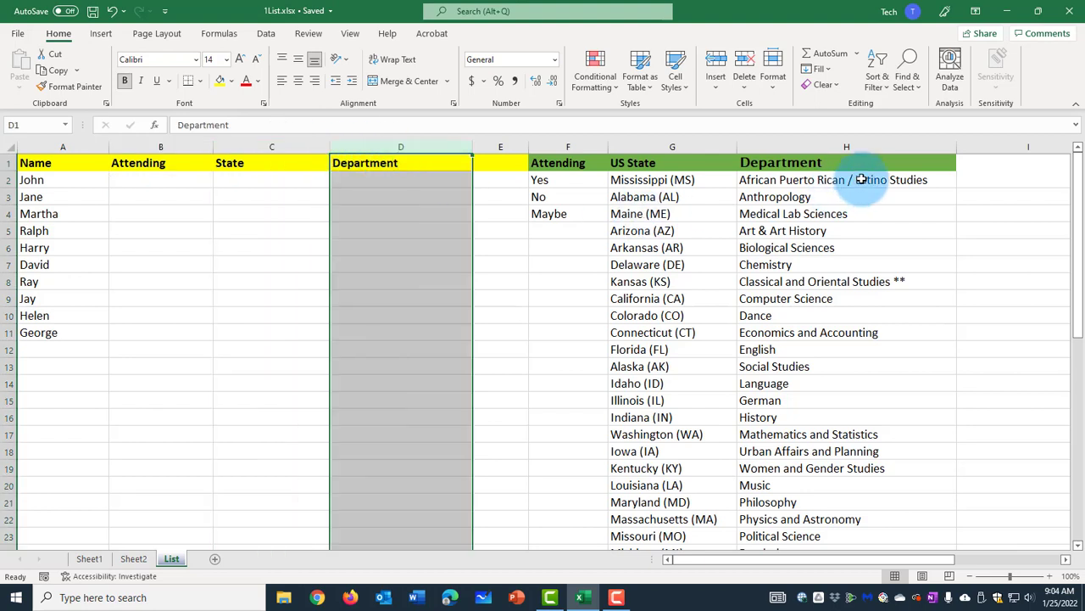
pyautogui.moveTo(880, 162); pyautogui.dragTo(593, 528)
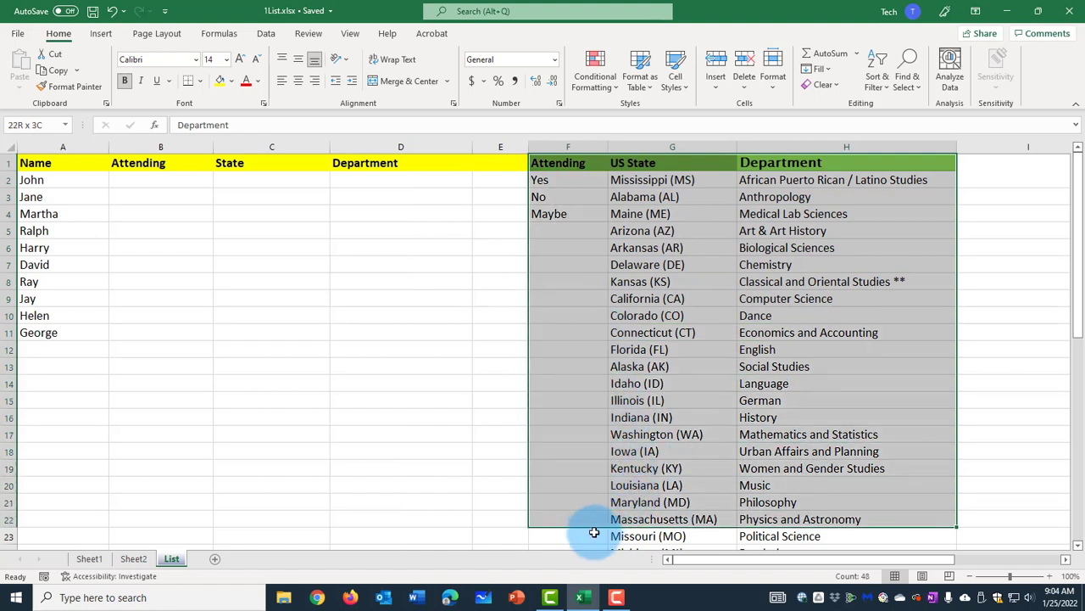
pyautogui.click(161, 180)
# Apply data validation to the Attending column B, allowing a list sourced from =$F$2:$F$4
pyautogui.click(166, 147)
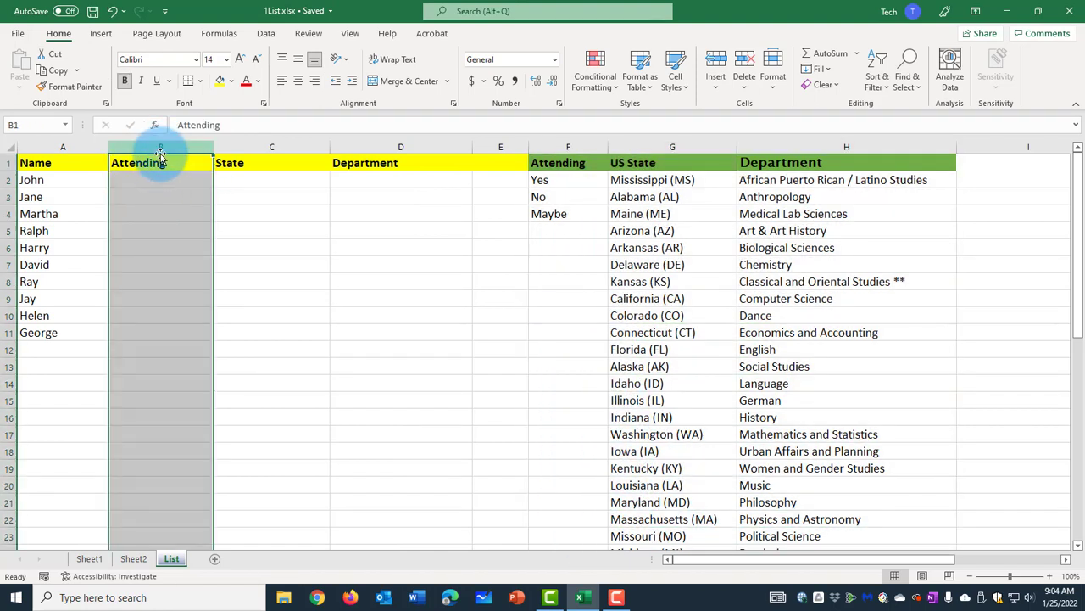
pyautogui.click(161, 147)
pyautogui.click(268, 34)
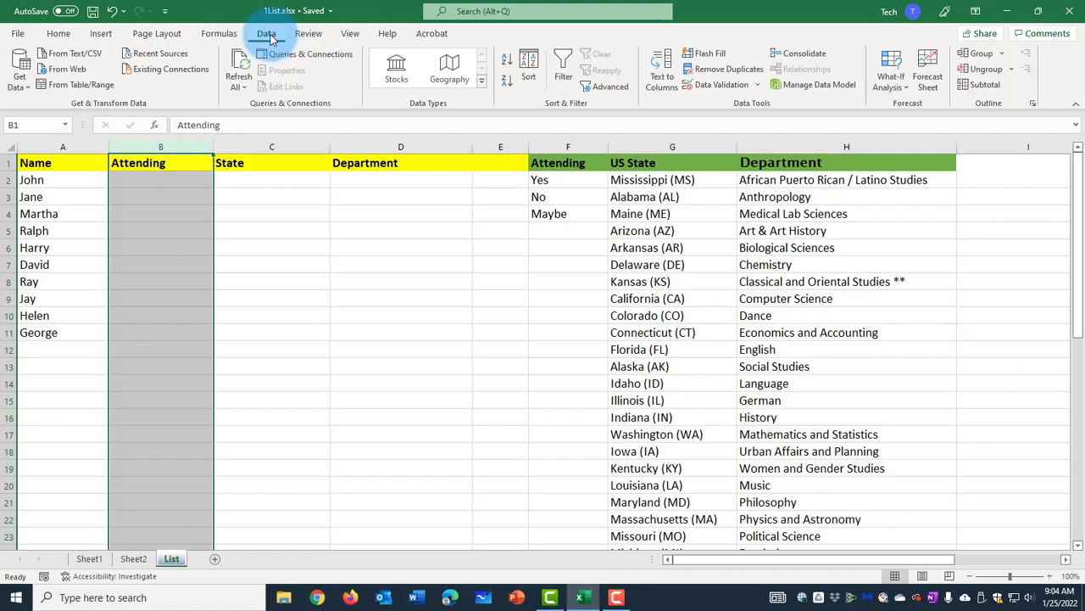
pyautogui.click(757, 87)
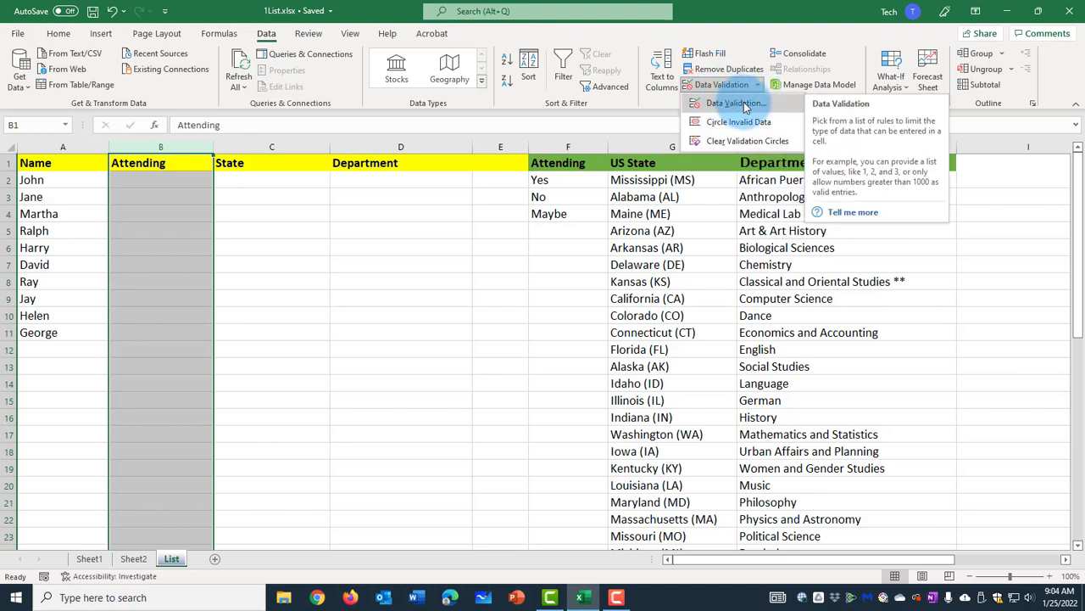
pyautogui.click(736, 103)
pyautogui.moveTo(695, 163); pyautogui.dragTo(251, 206)
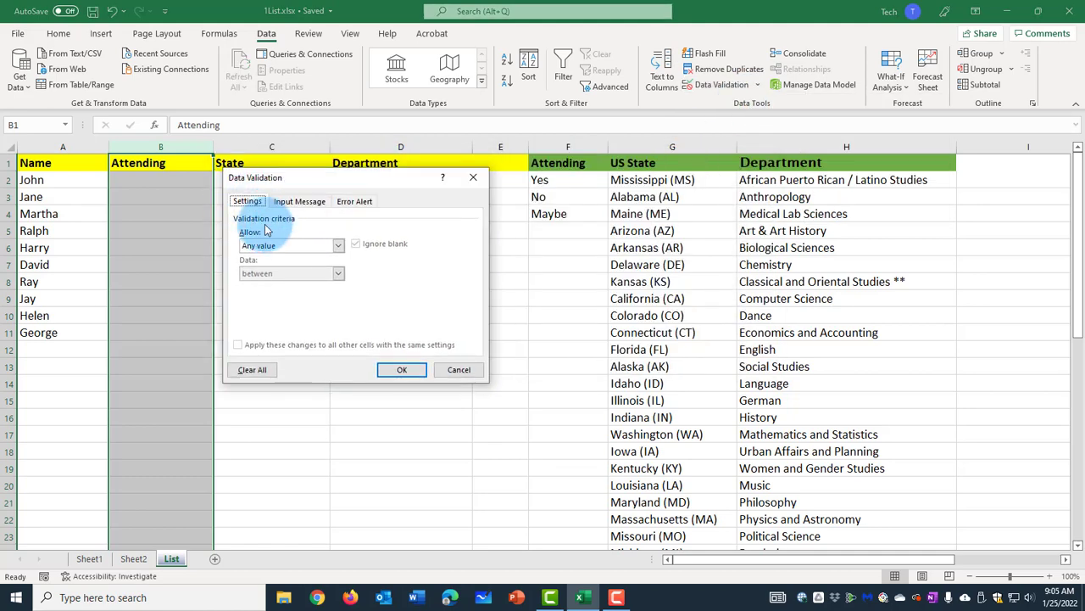
pyautogui.click(339, 248)
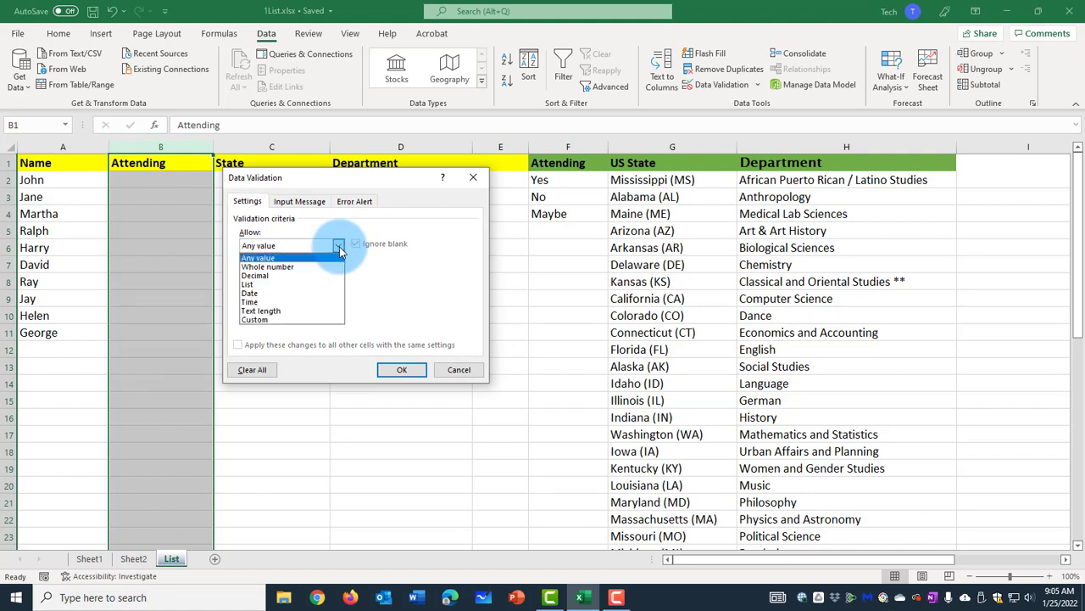
pyautogui.click(296, 291)
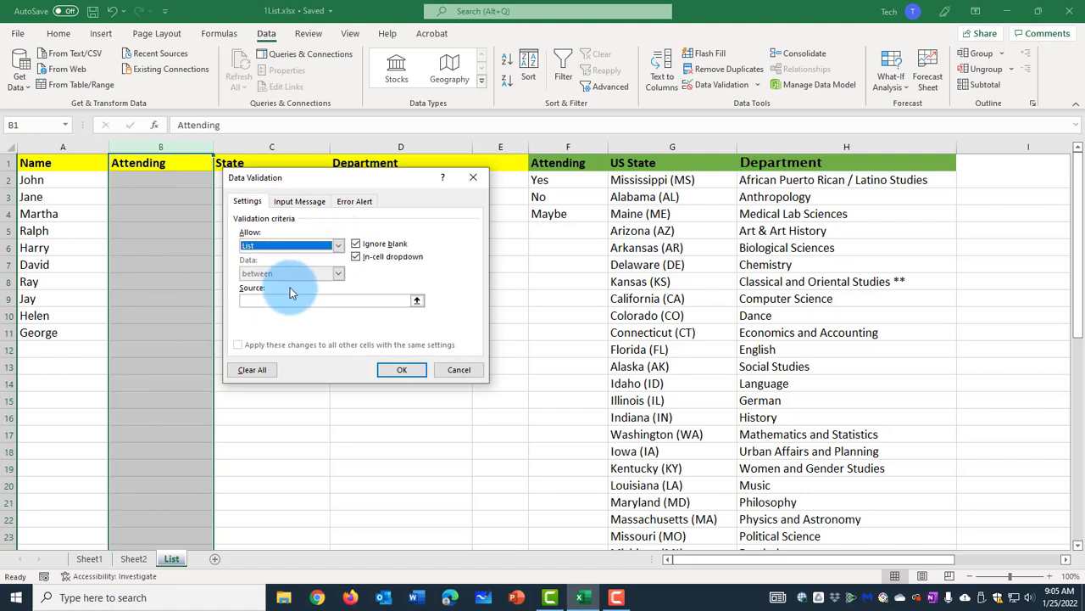
pyautogui.click(266, 299)
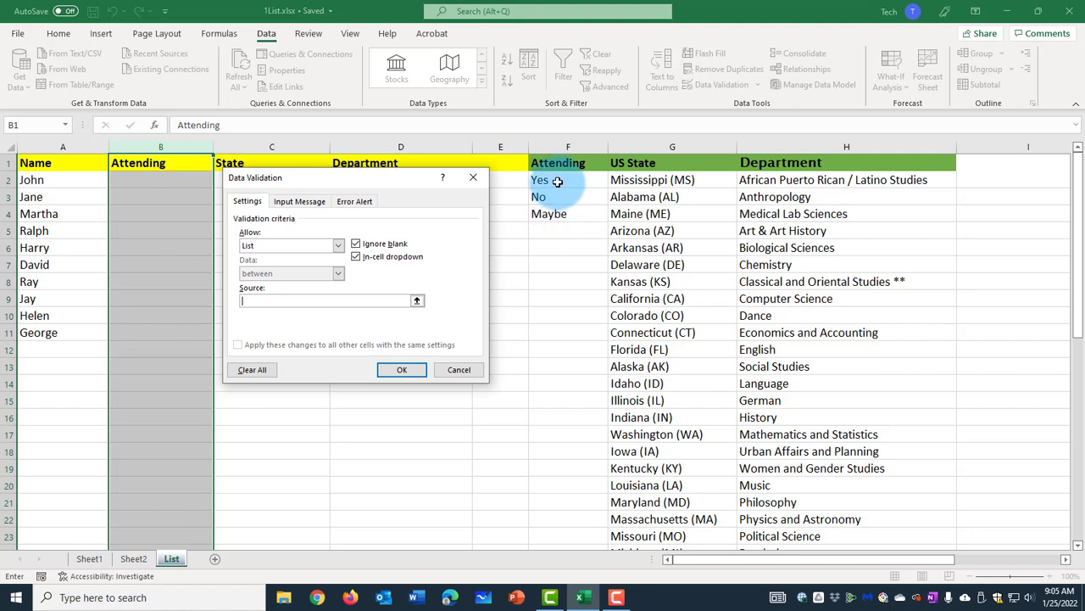
pyautogui.moveTo(557, 180); pyautogui.dragTo(557, 214)
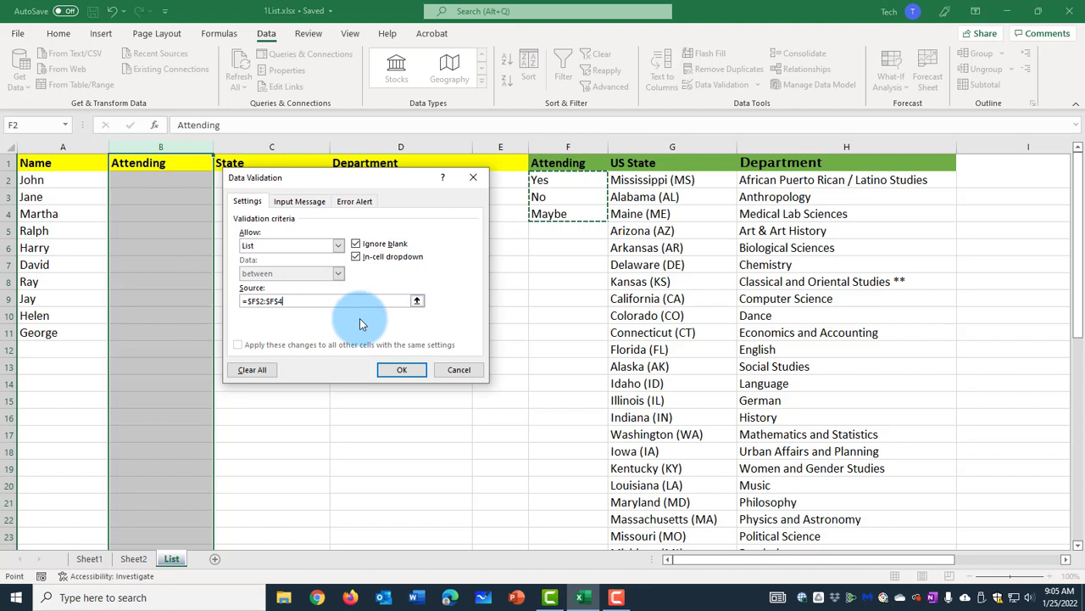
pyautogui.click(409, 373)
# Choose attendance values from the in-cell dropdowns: Yes in B2, Maybe in B3, and No in B4 and B5
pyautogui.click(209, 180)
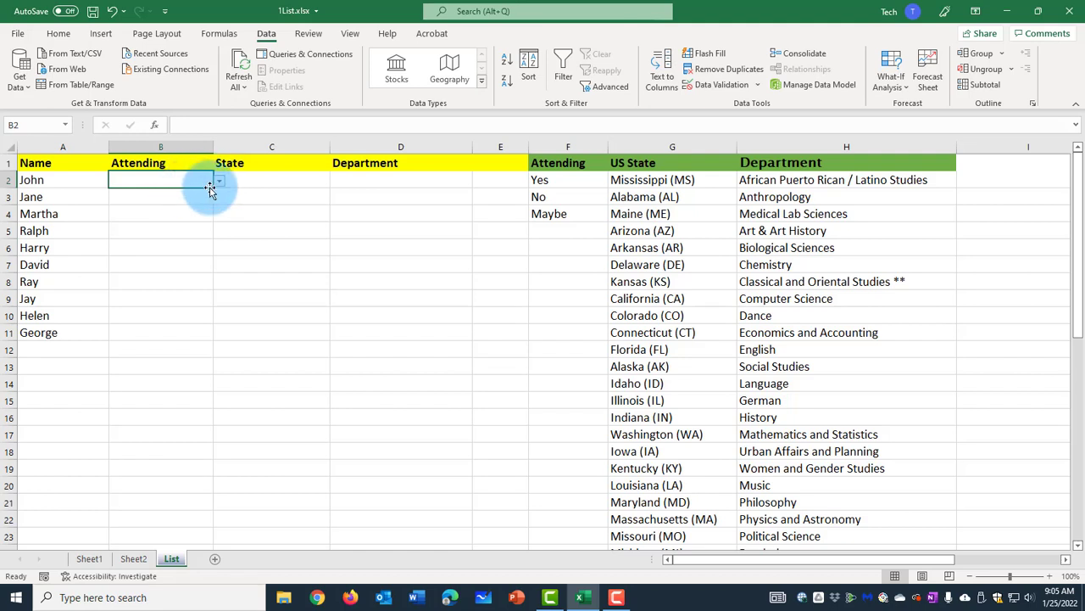
pyautogui.click(218, 183)
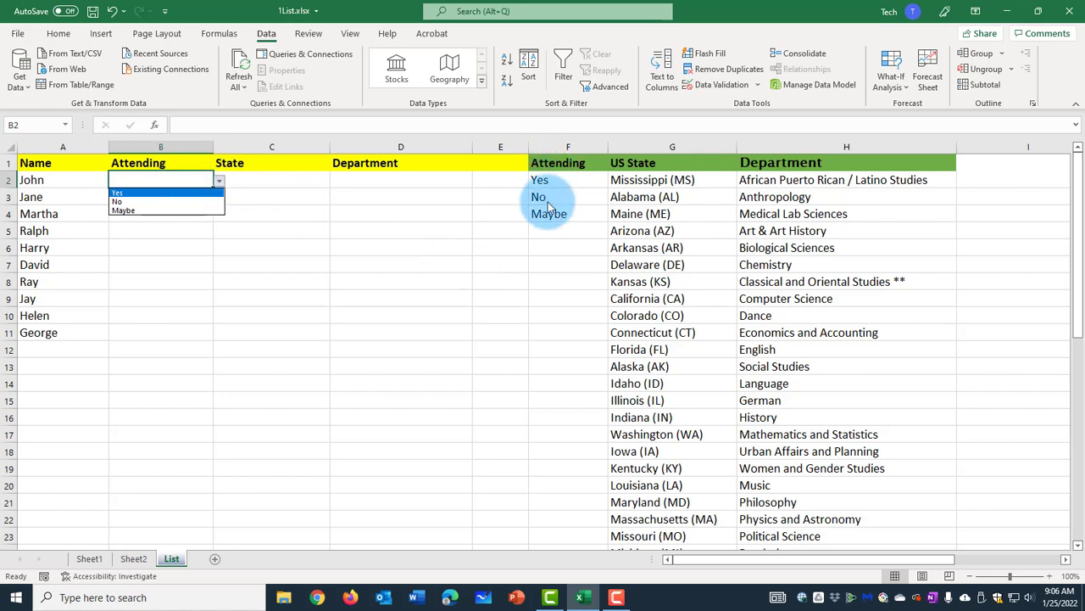
pyautogui.click(157, 193)
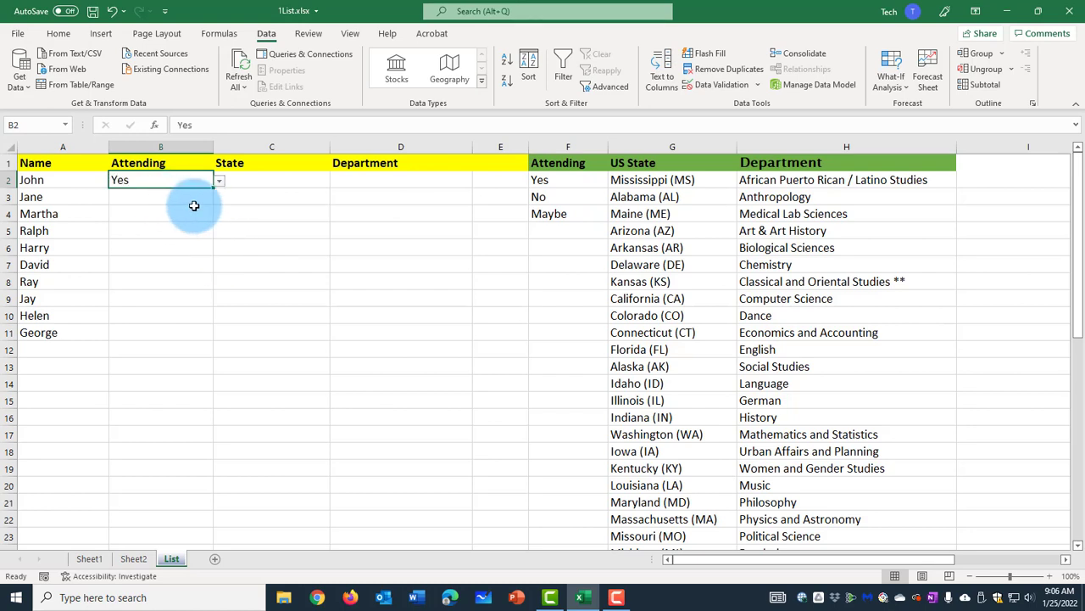
pyautogui.click(212, 197)
pyautogui.click(221, 198)
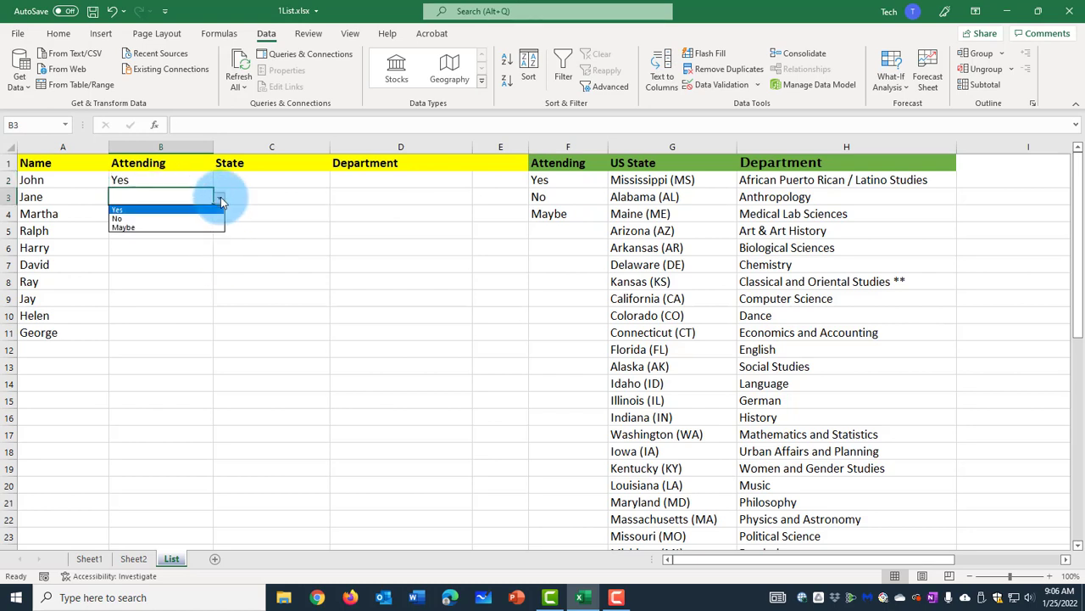
pyautogui.click(165, 228)
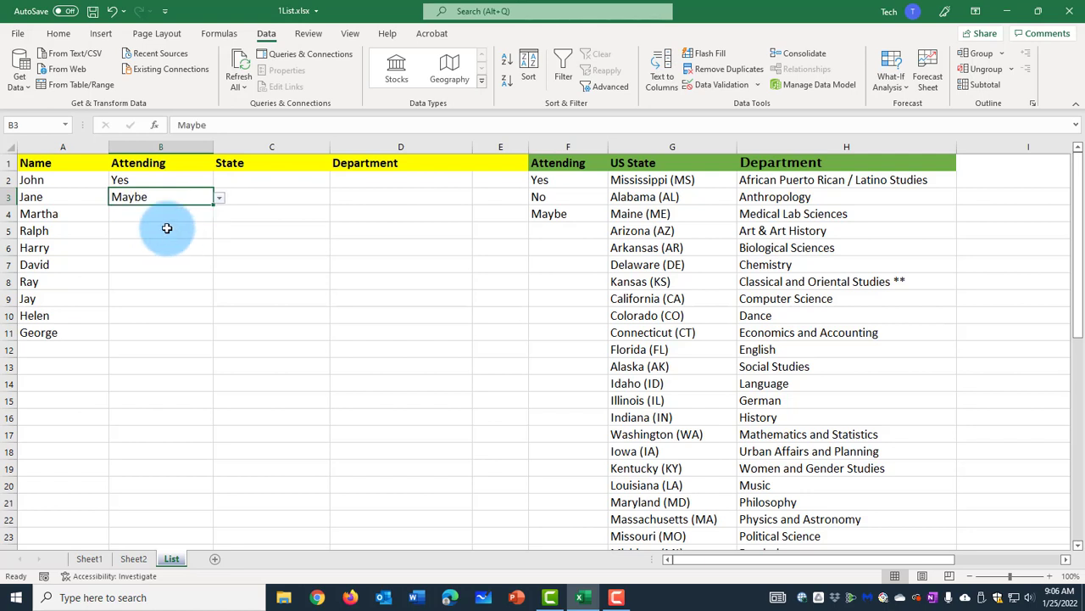
pyautogui.click(157, 214)
pyautogui.click(219, 214)
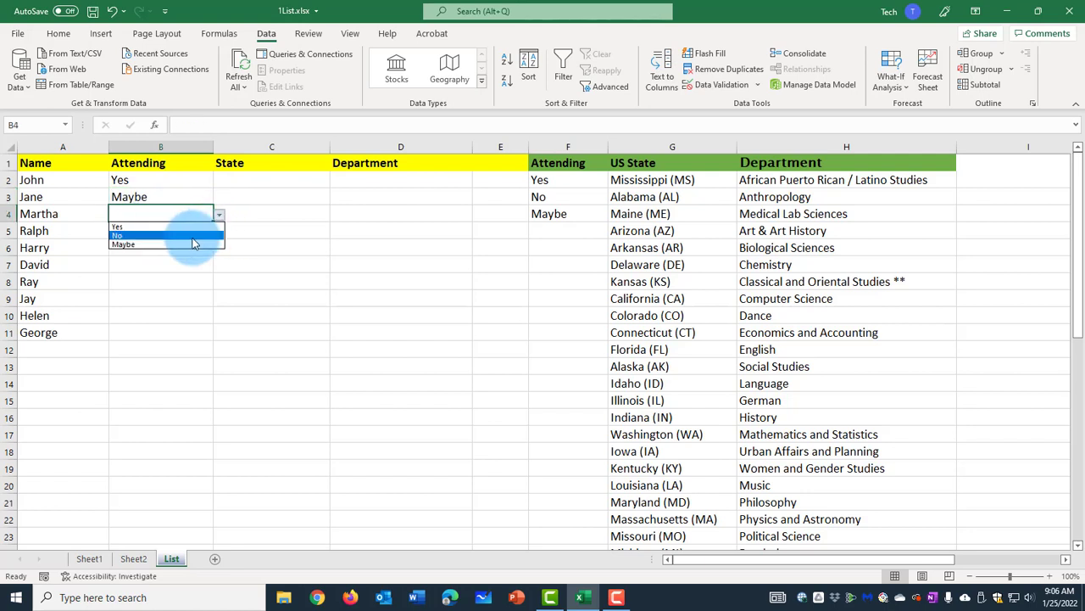
pyautogui.click(194, 236)
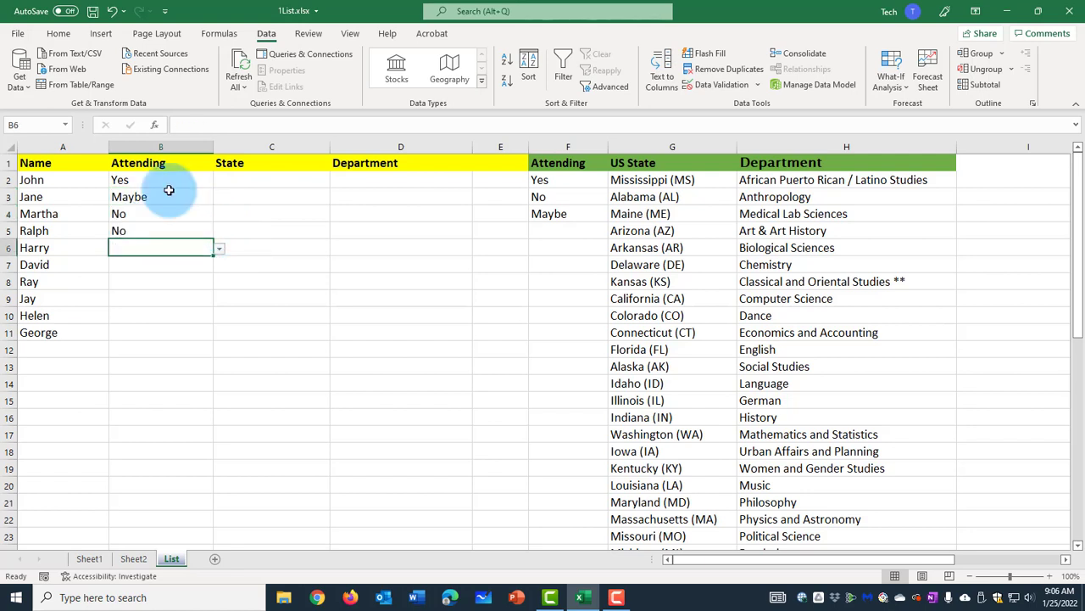
pyautogui.click(219, 253)
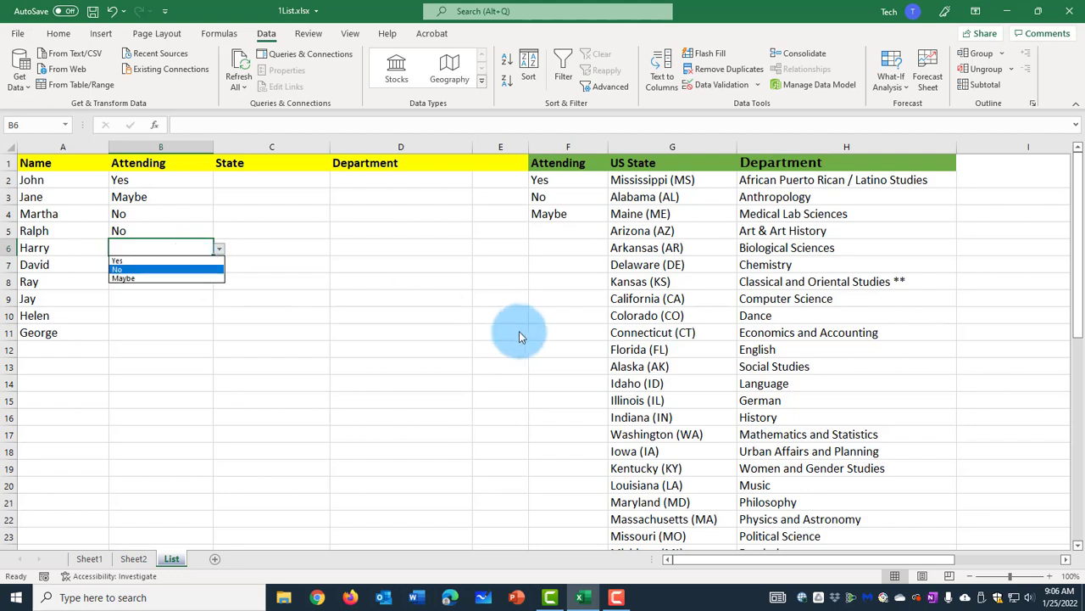
pyautogui.click(547, 185)
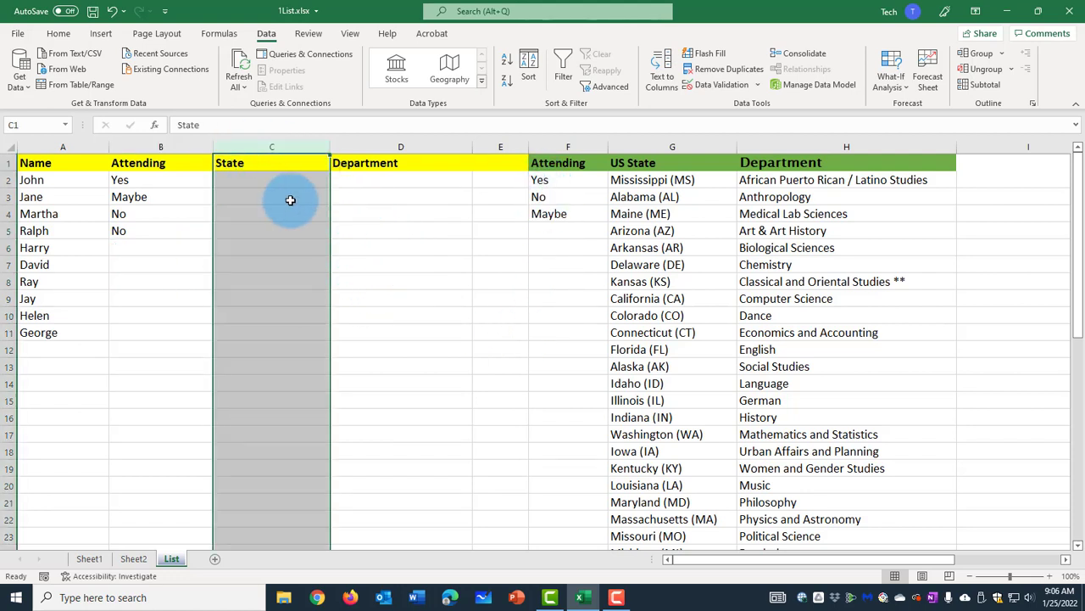
pyautogui.click(655, 141)
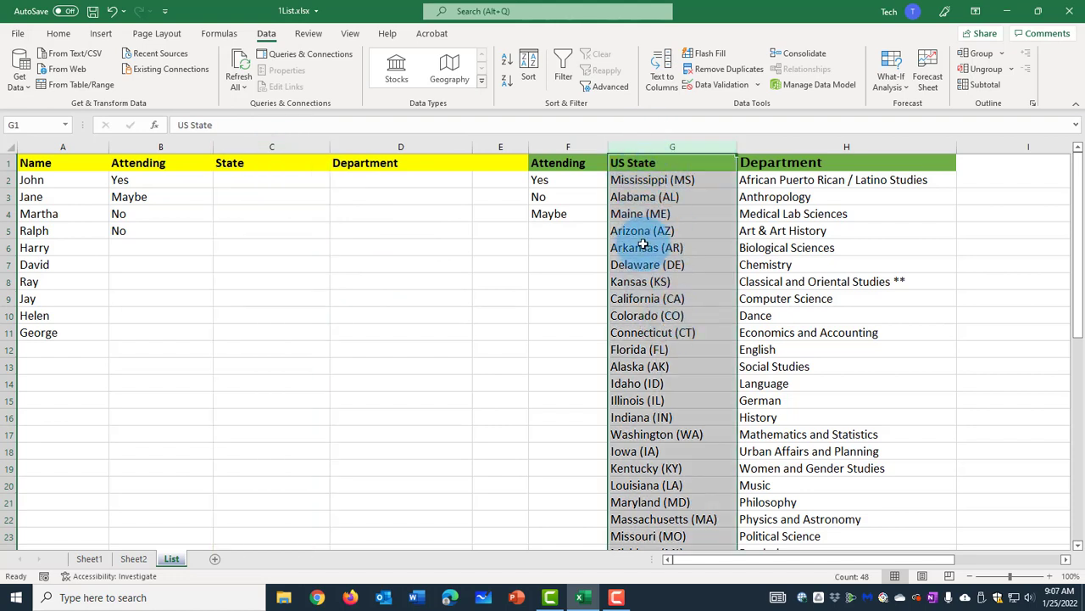
# Apply data validation to the State column C, allowing a list sourced from =$G$2:$G$48
pyautogui.click(286, 179)
pyautogui.click(285, 148)
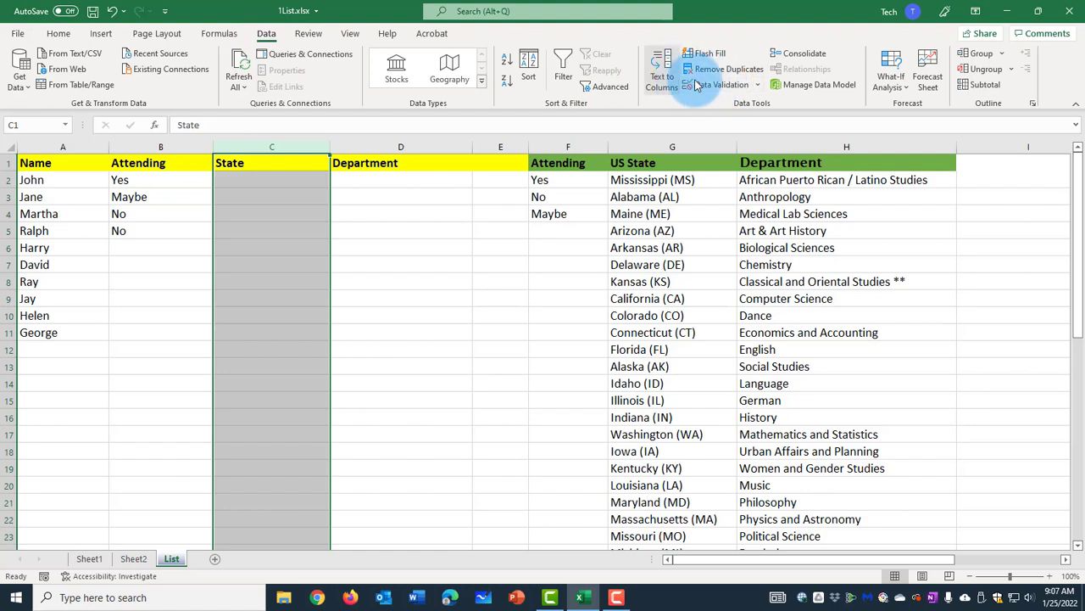
pyautogui.click(759, 86)
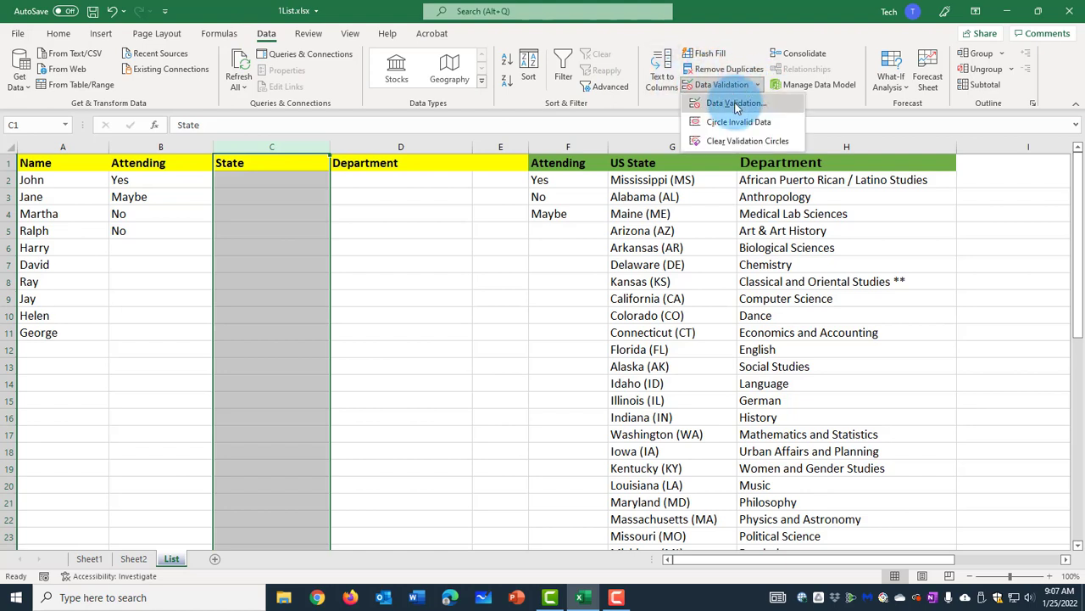
pyautogui.click(735, 104)
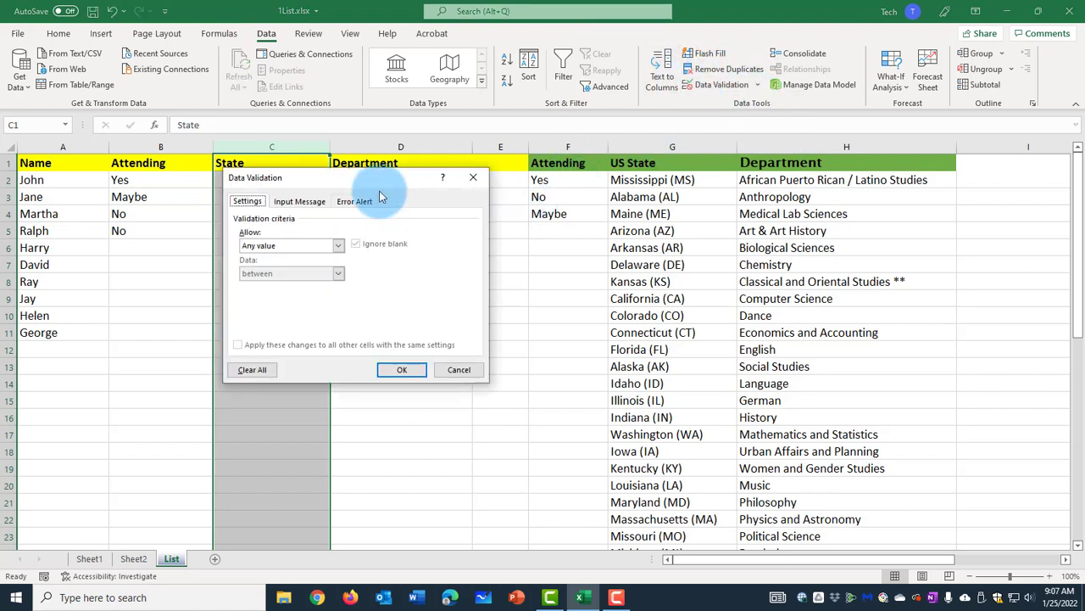
pyautogui.moveTo(383, 178); pyautogui.dragTo(905, 182)
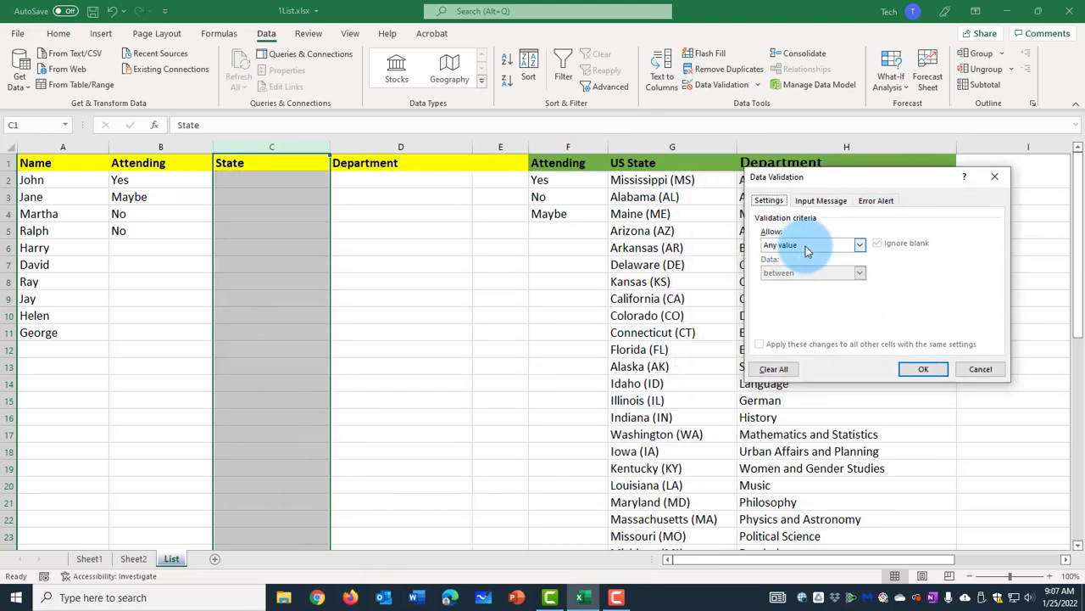
pyautogui.click(860, 246)
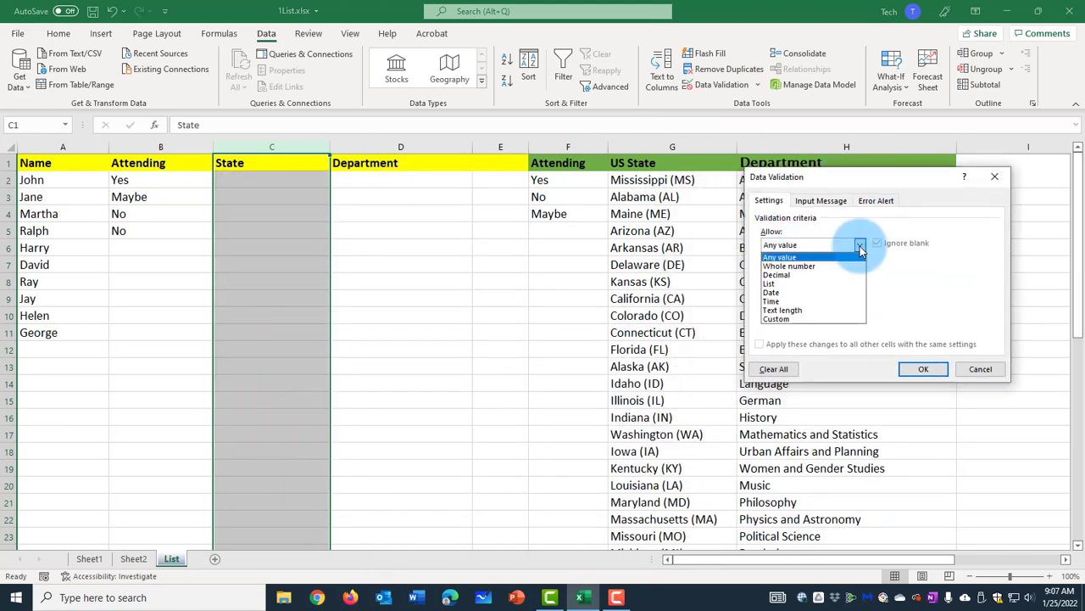
pyautogui.click(791, 283)
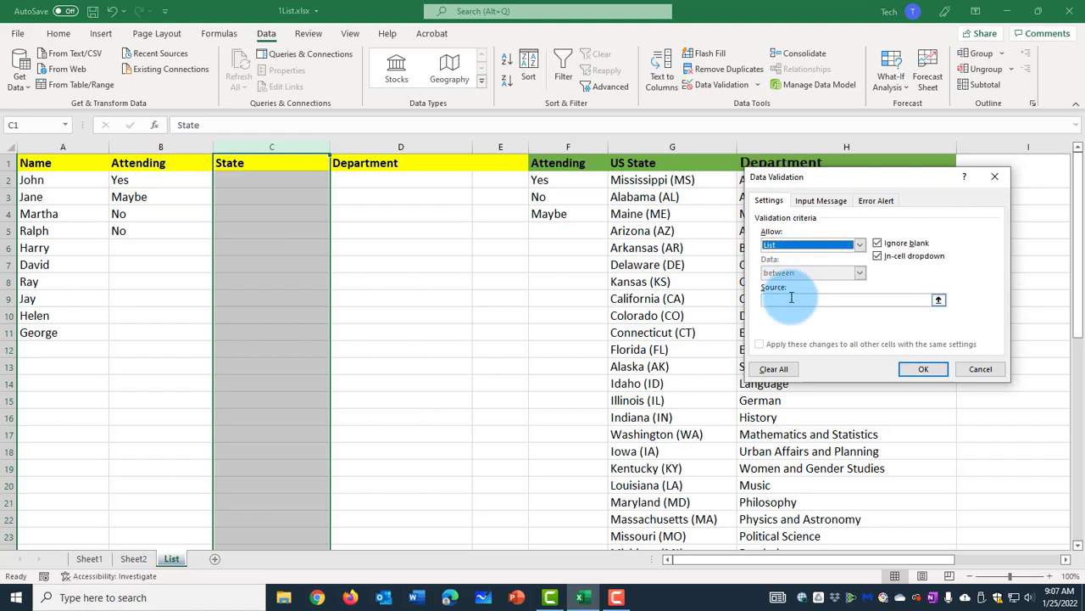
pyautogui.click(801, 300)
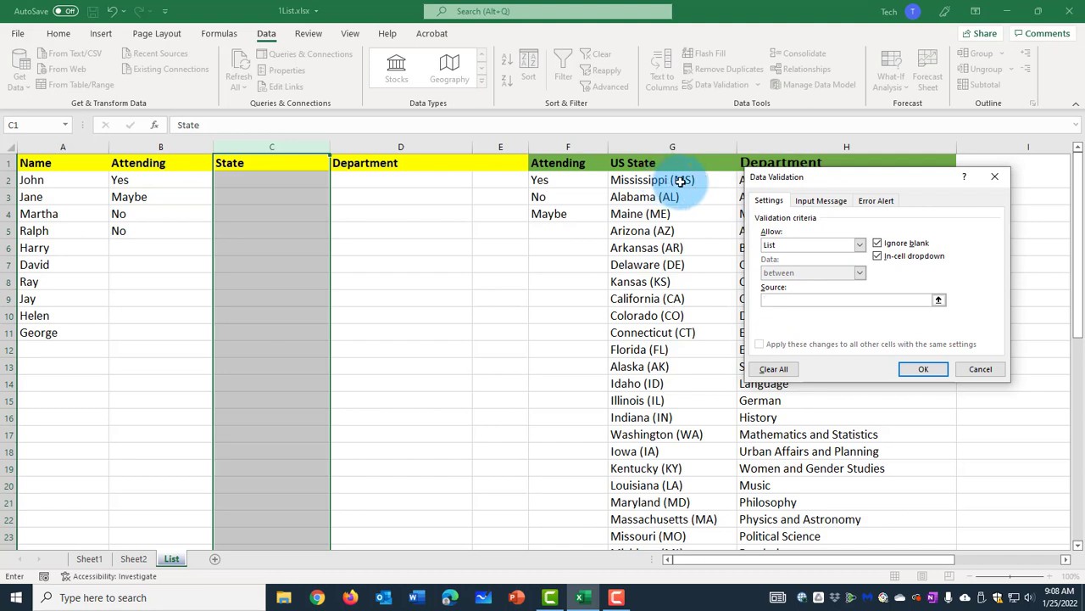
pyautogui.click(670, 179)
pyautogui.moveTo(673, 181); pyautogui.dragTo(681, 518)
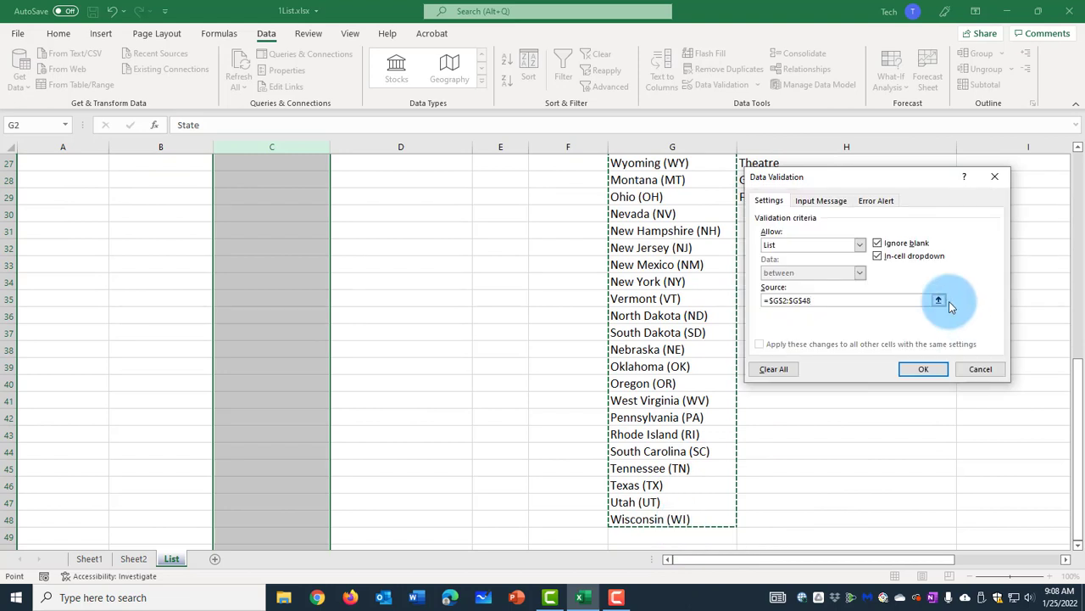
pyautogui.click(925, 369)
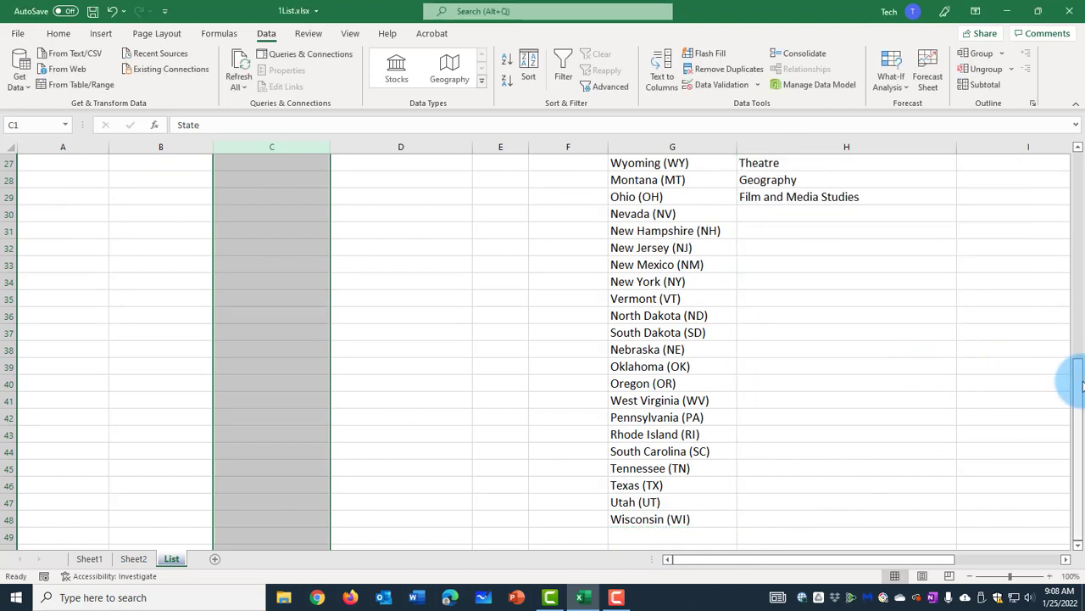
# Choose states from the in-cell dropdowns: Montana (MT) in C2, Arkansas (AR) in C3, Arizona (AZ) in C4 and Utah (UT) in C5
pyautogui.moveTo(1080, 393); pyautogui.dragTo(1060, 169)
pyautogui.click(285, 180)
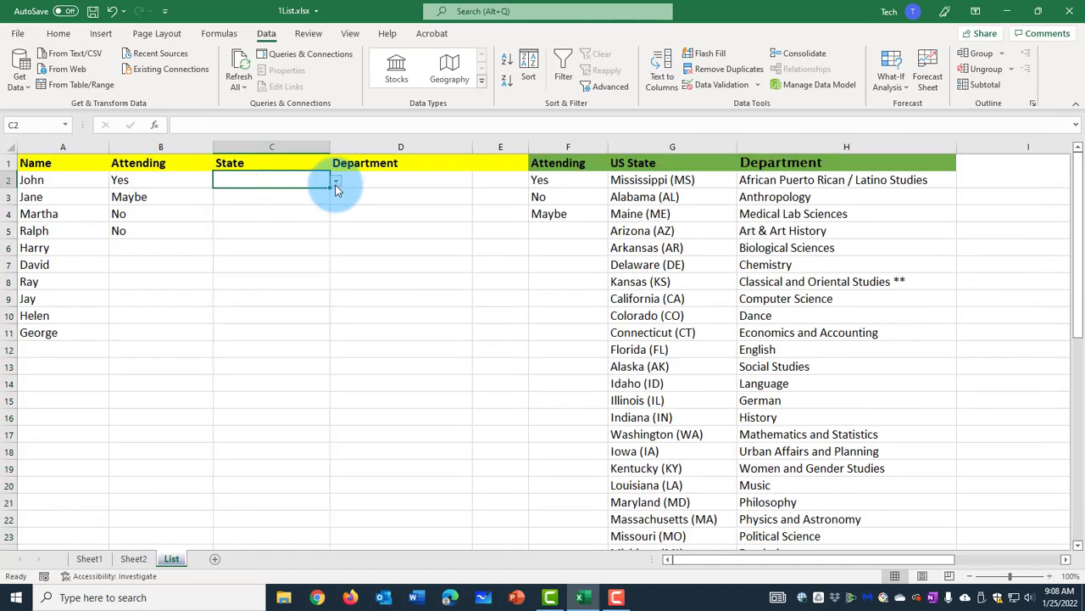
pyautogui.click(336, 183)
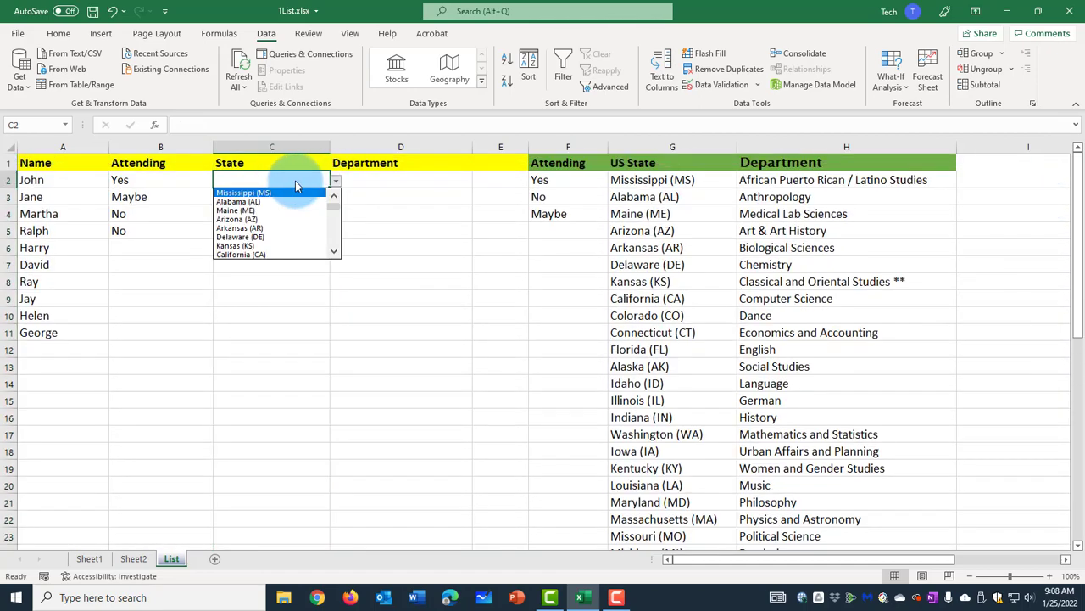
pyautogui.click(331, 183)
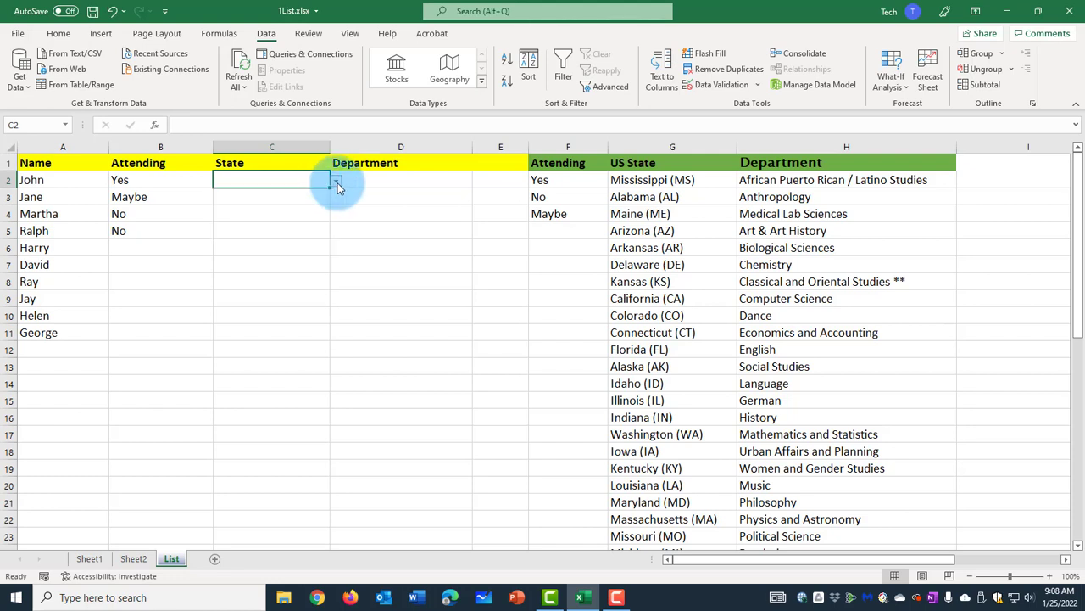
pyautogui.click(336, 183)
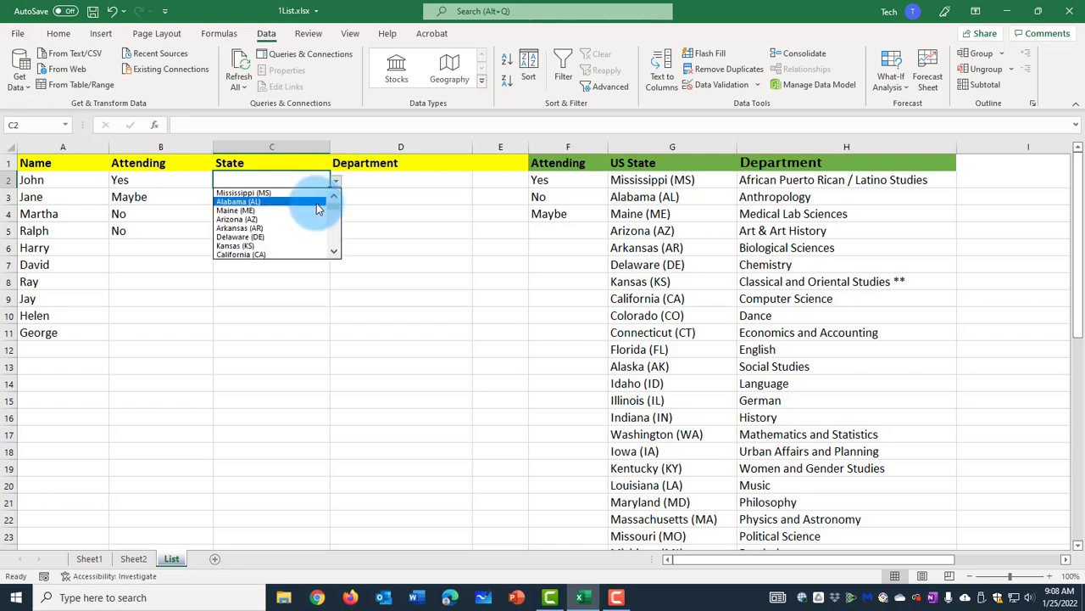
pyautogui.click(336, 182)
pyautogui.click(319, 199)
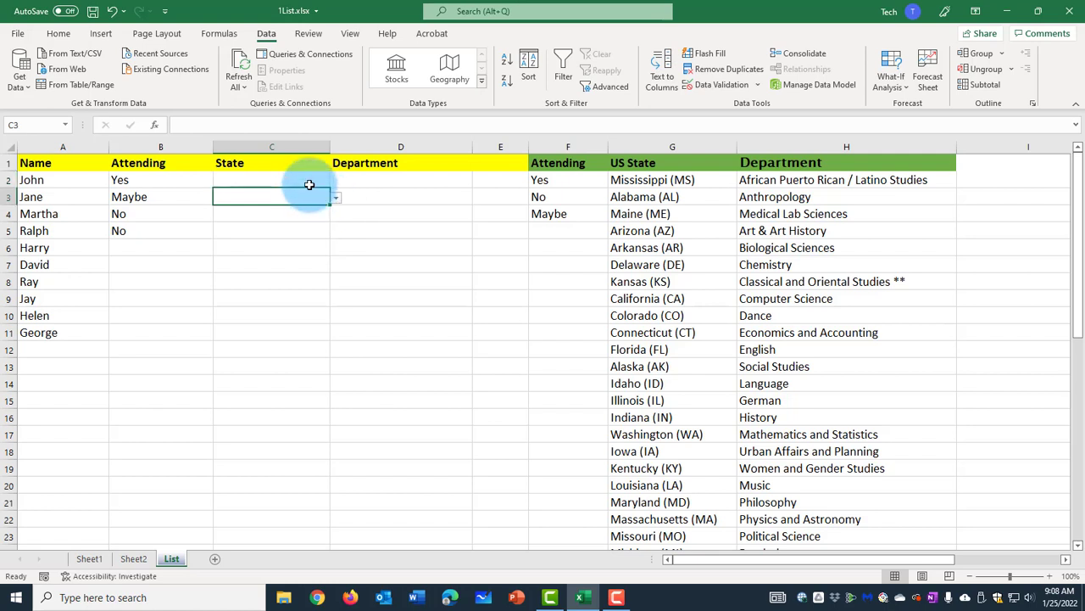
pyautogui.click(329, 184)
pyautogui.click(335, 183)
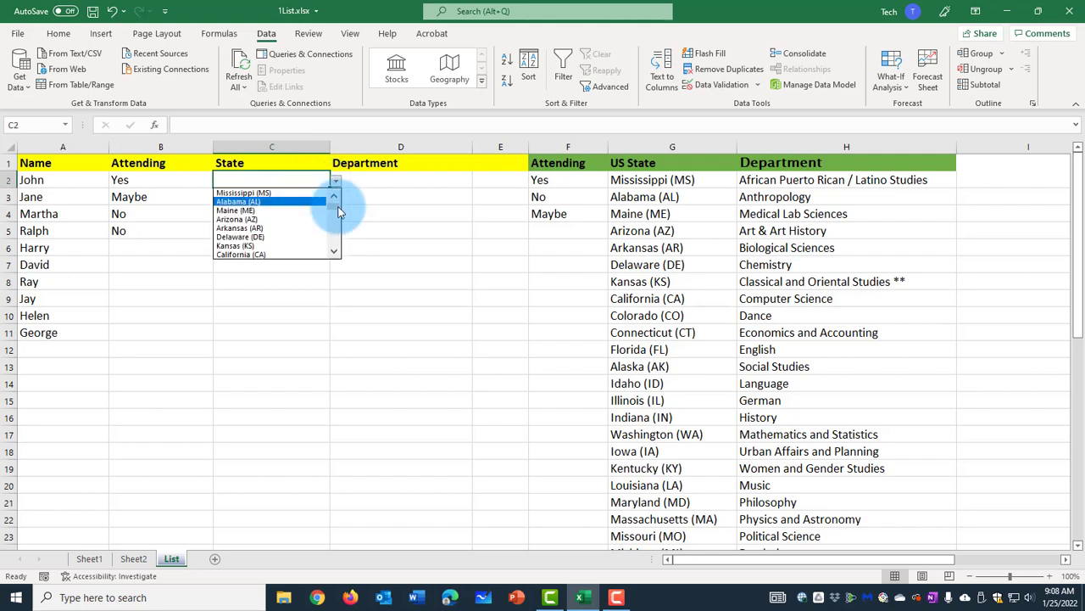
pyautogui.moveTo(342, 207); pyautogui.dragTo(332, 226)
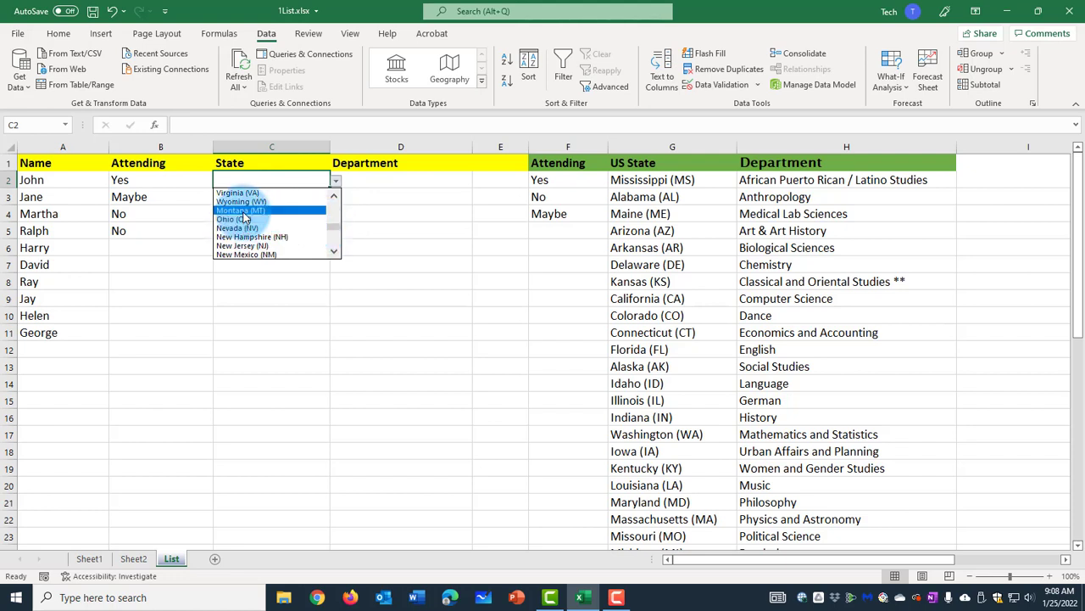
pyautogui.click(243, 212)
pyautogui.click(314, 195)
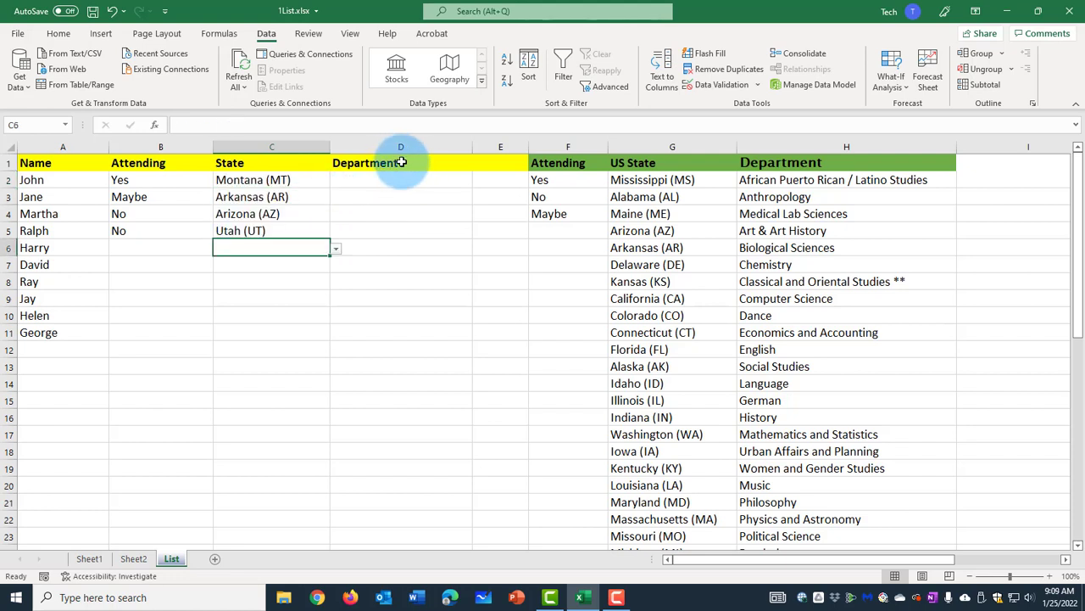
# Apply data validation to the Department column D, allowing a list sourced from =$H$2:$H$29
pyautogui.click(401, 147)
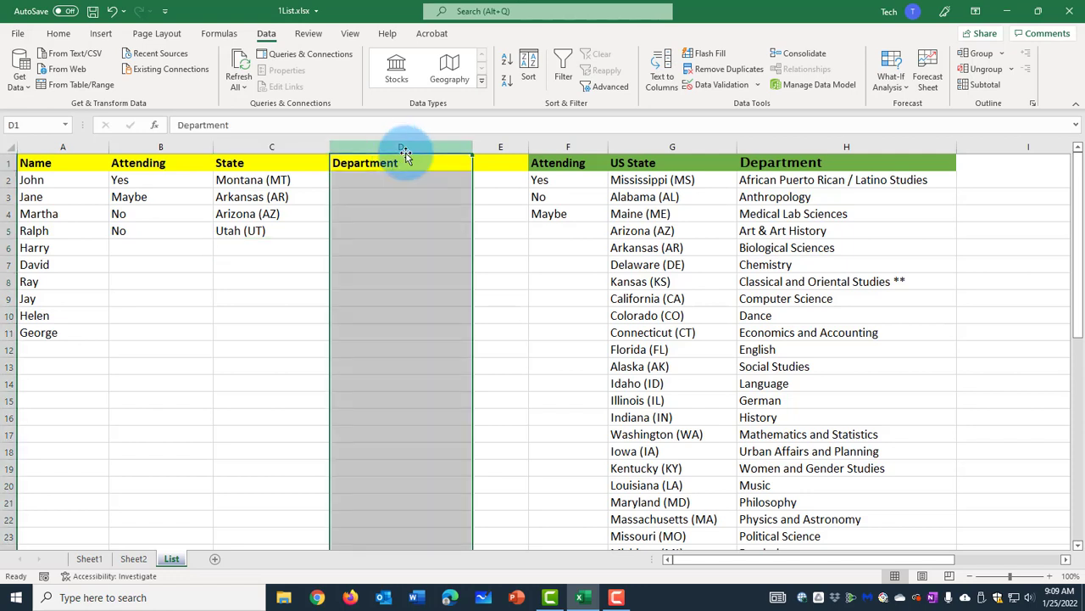
pyautogui.click(402, 196)
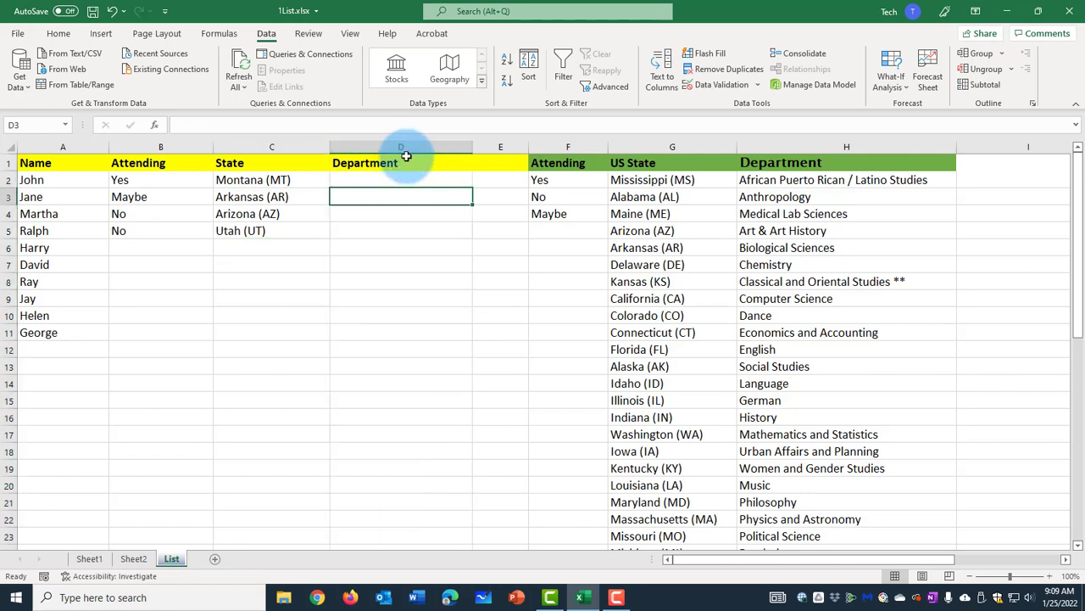
pyautogui.click(401, 148)
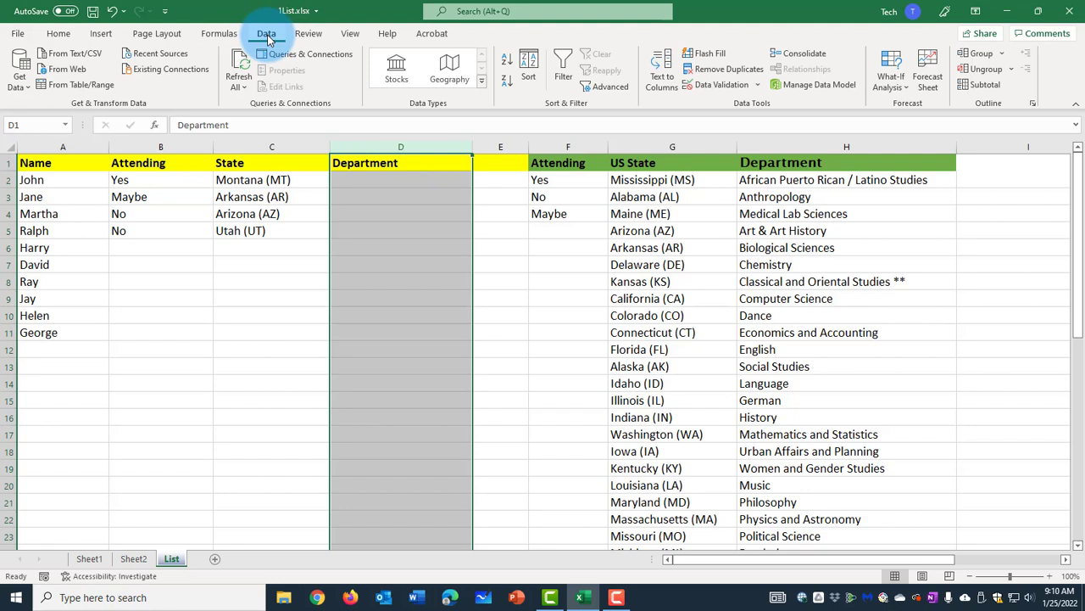
pyautogui.click(758, 86)
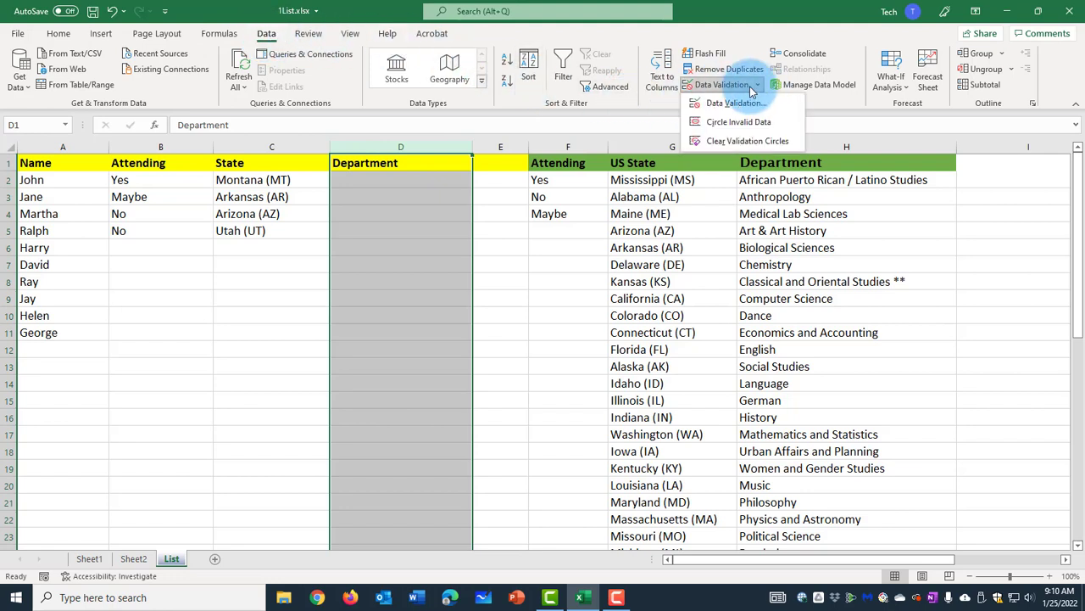
pyautogui.click(721, 103)
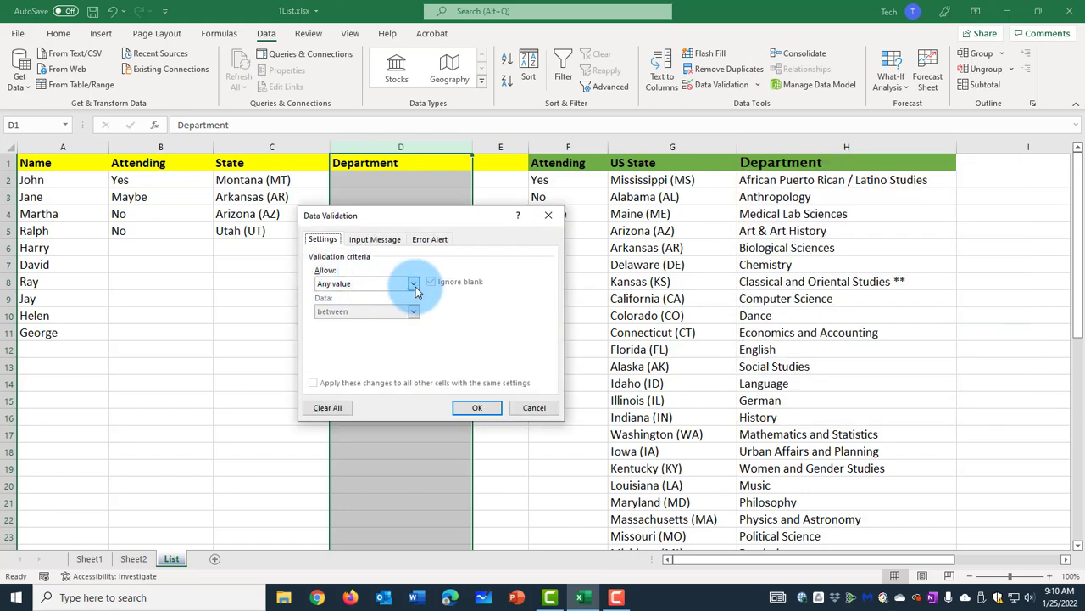
pyautogui.click(413, 285)
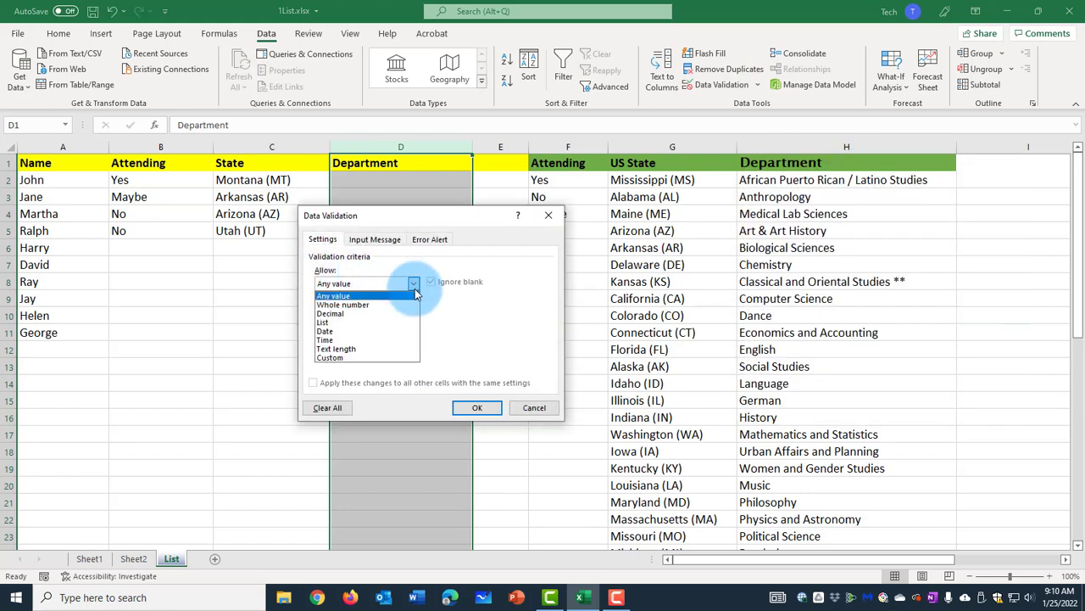
pyautogui.click(360, 322)
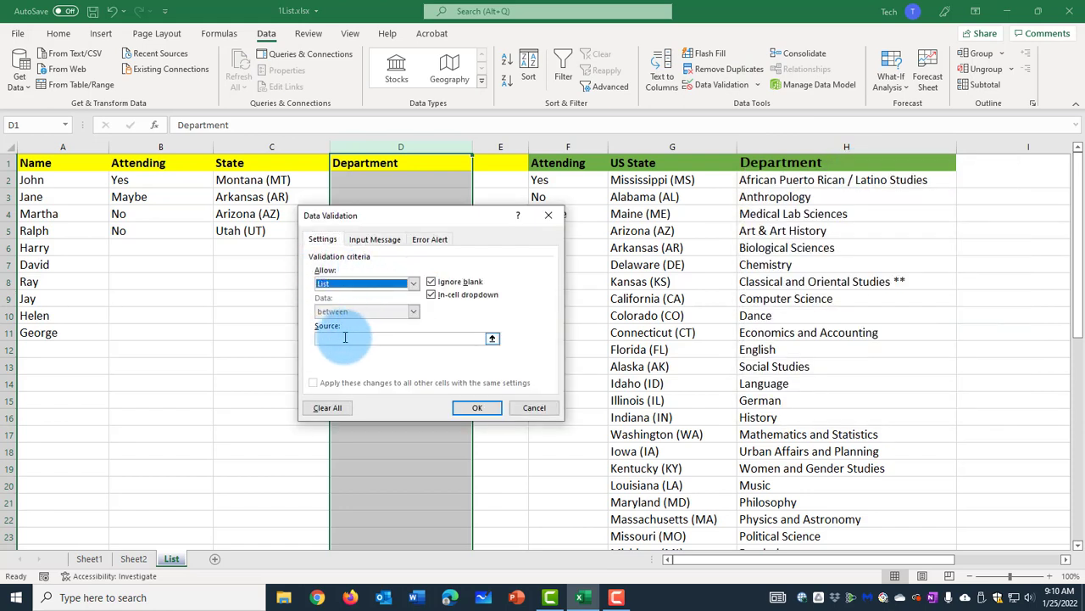
pyautogui.click(345, 338)
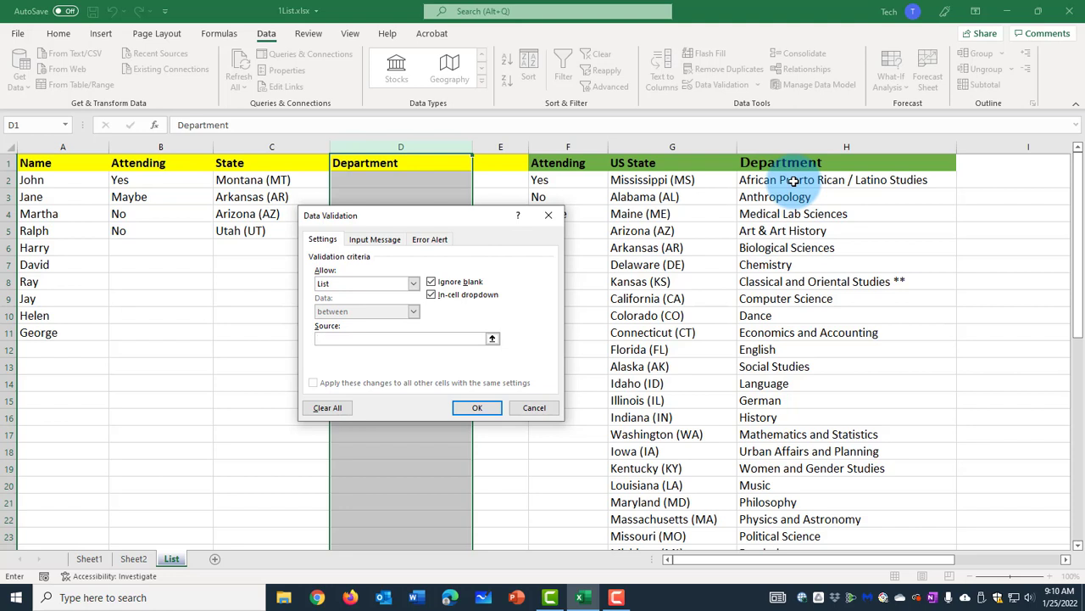
pyautogui.moveTo(793, 181); pyautogui.dragTo(788, 505)
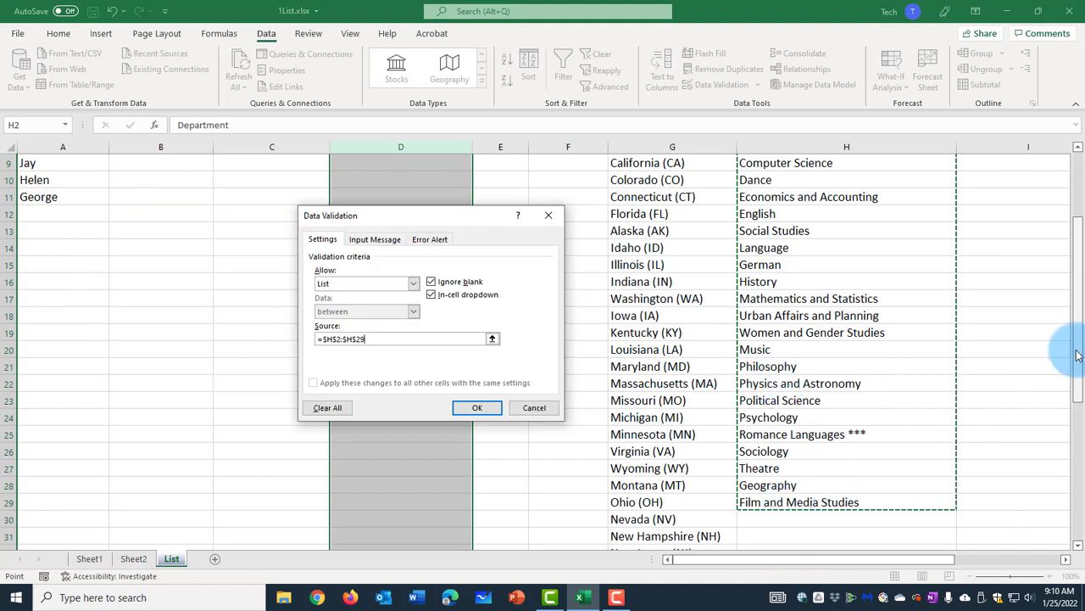
pyautogui.click(476, 409)
# Choose departments from the in-cell dropdowns: Political Science in D2, and Art & Art History in D3 and D4
pyautogui.moveTo(1077, 309); pyautogui.dragTo(1080, 200)
pyautogui.click(434, 178)
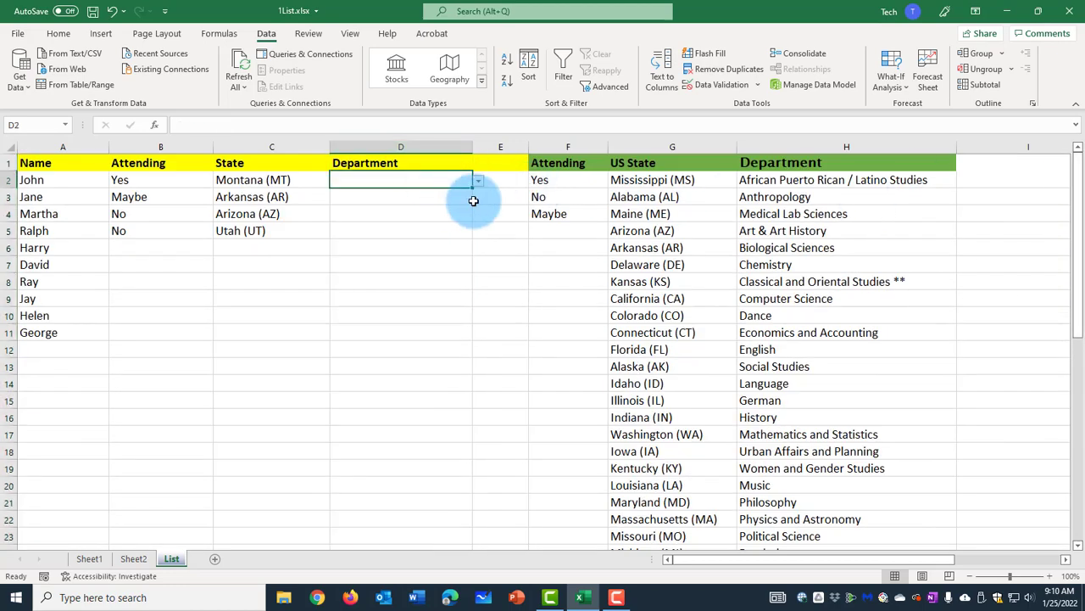
pyautogui.click(478, 182)
pyautogui.moveTo(478, 206); pyautogui.dragTo(476, 246)
pyautogui.click(468, 226)
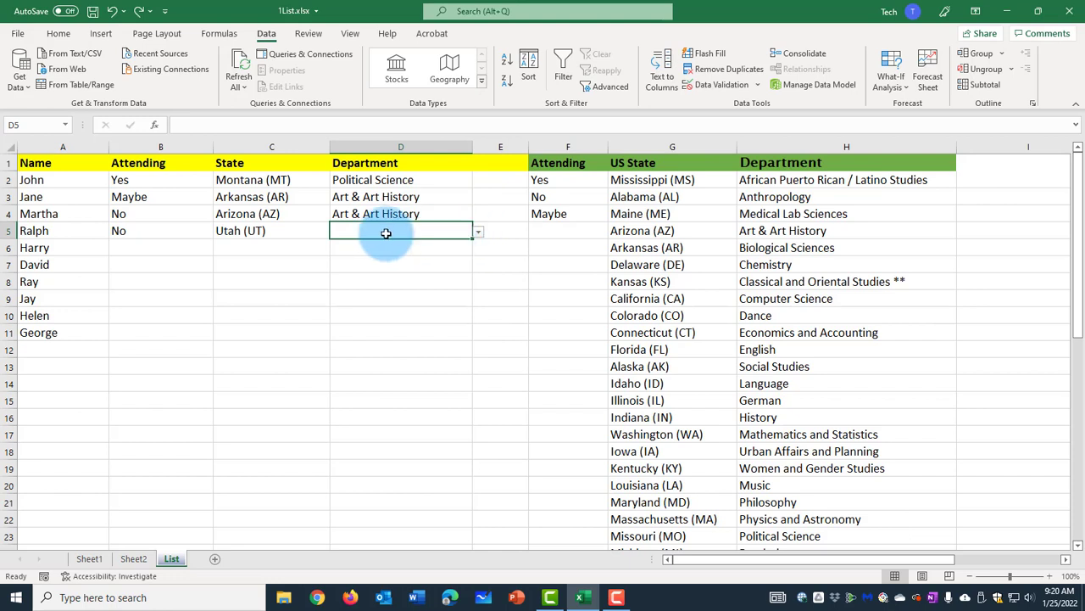
# Try to enter "chemisty" manually in Department cell D5, and discard the entry
pyautogui.doubleClick(385, 234)
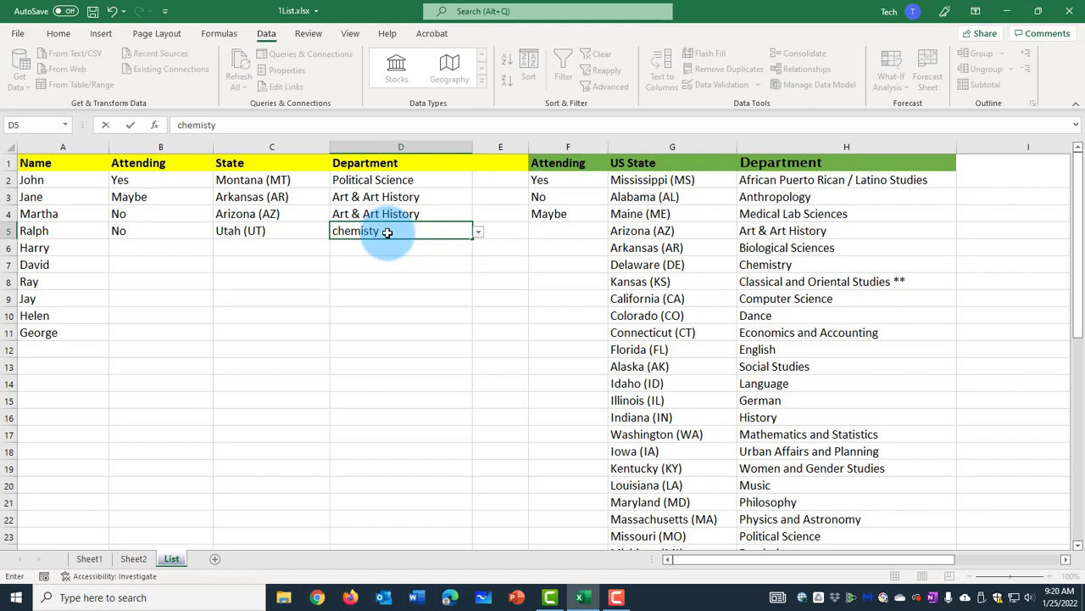
pyautogui.press('Return')
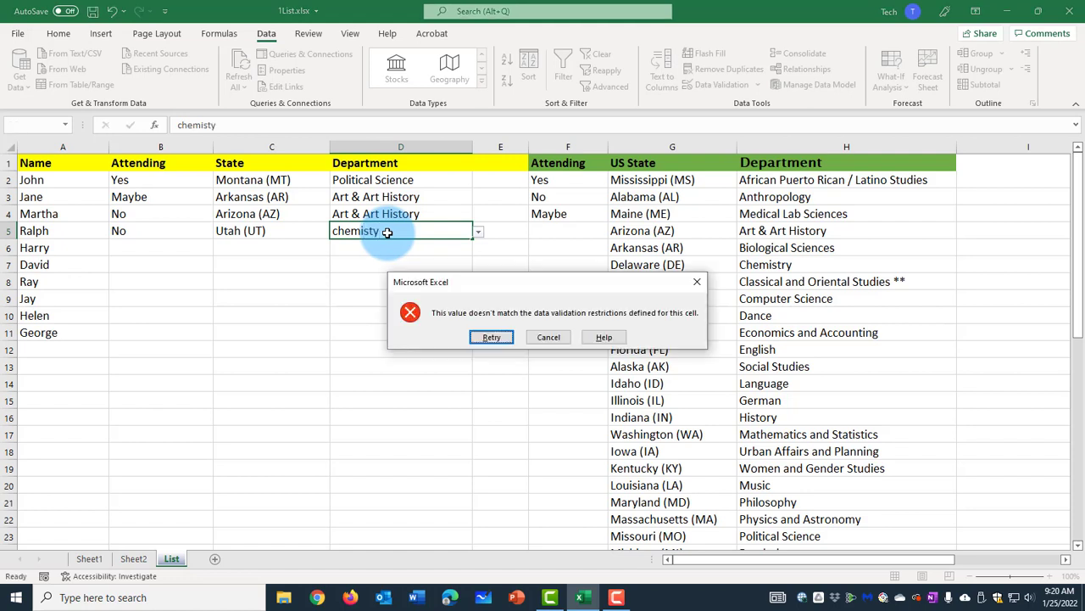
pyautogui.click(547, 336)
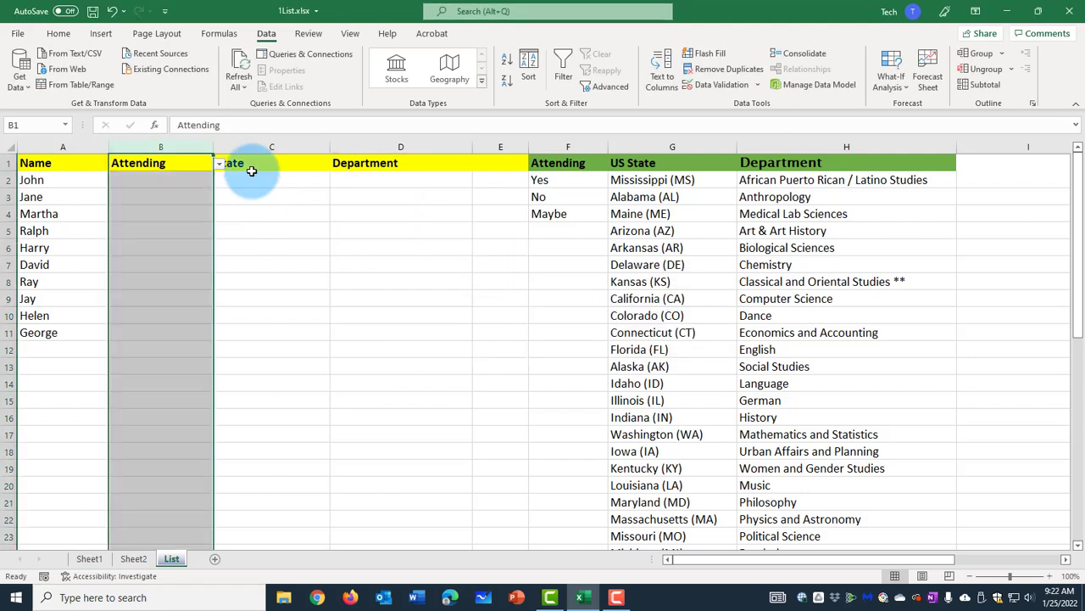
# Examine which choices the Attending dropdown in cell B2 offers
pyautogui.click(182, 161)
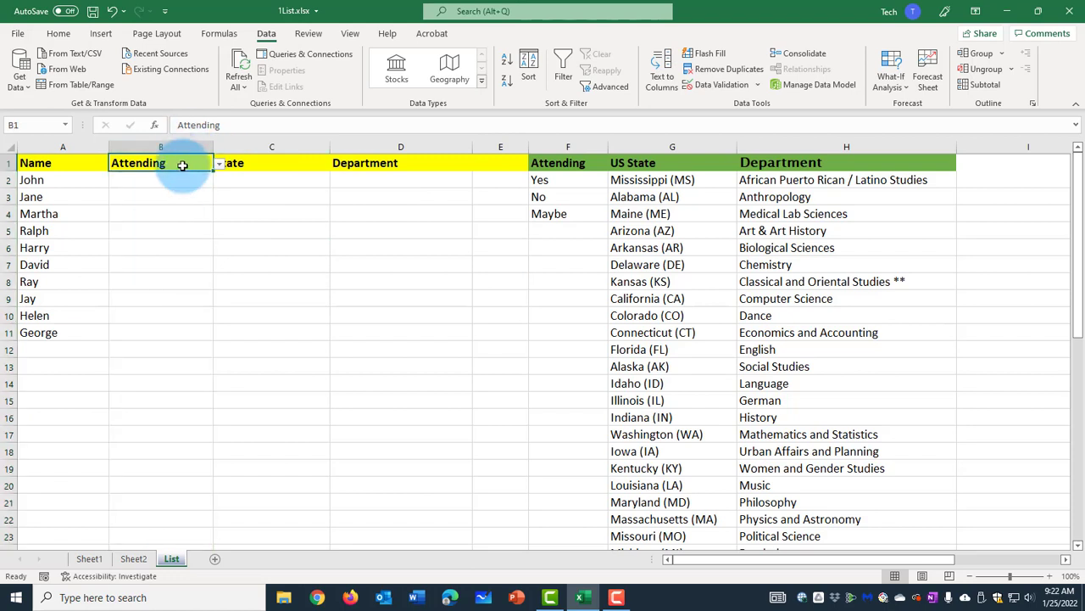
pyautogui.click(186, 178)
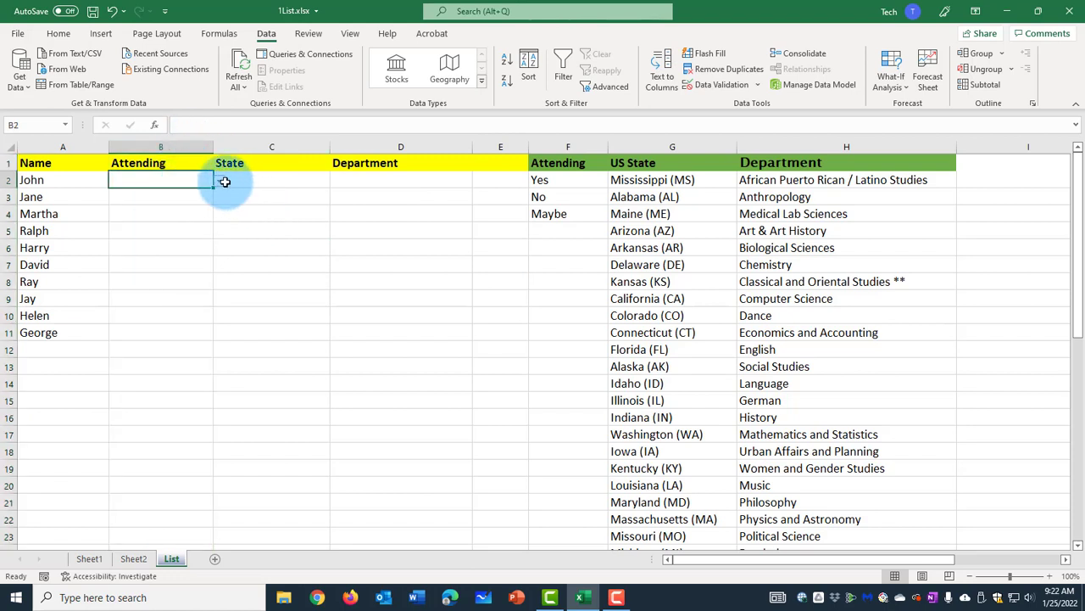
pyautogui.click(219, 181)
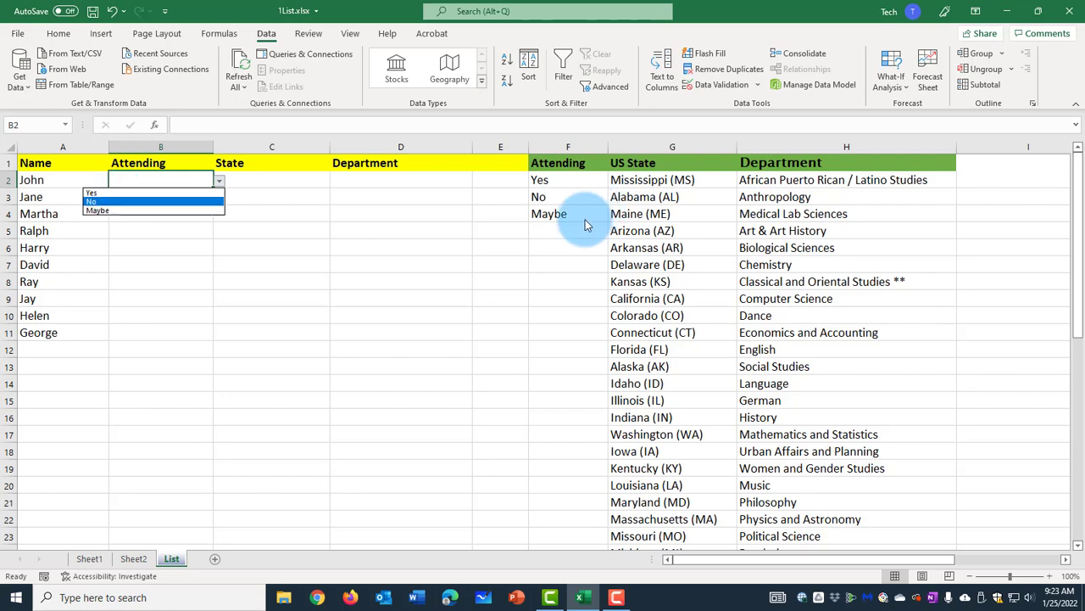
# Add "No Answer" in F5, directly below Maybe in the Attending reference list
pyautogui.click(557, 230)
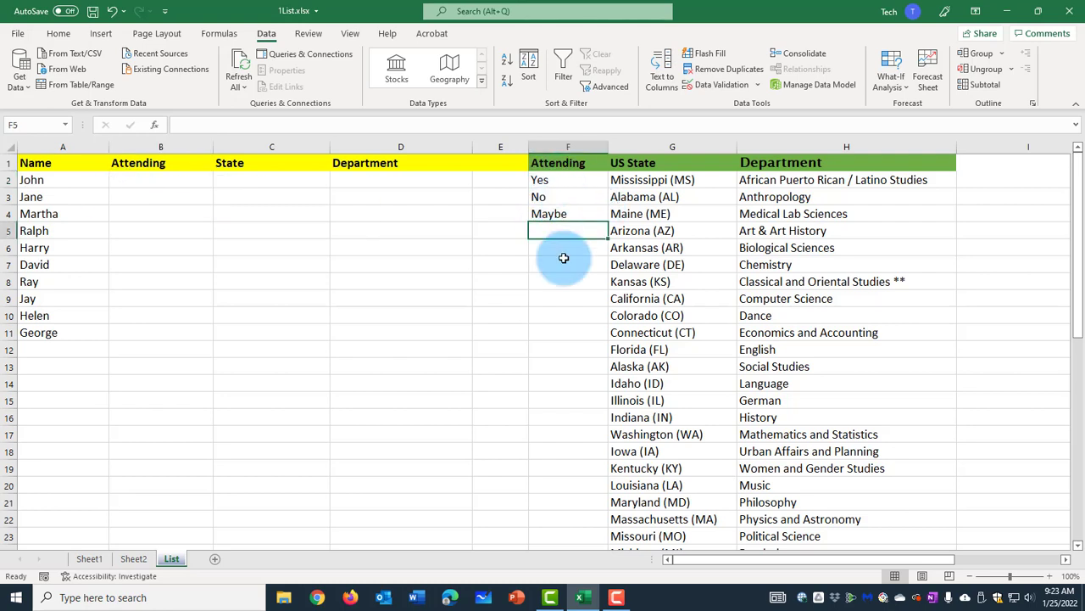
pyautogui.write('No')
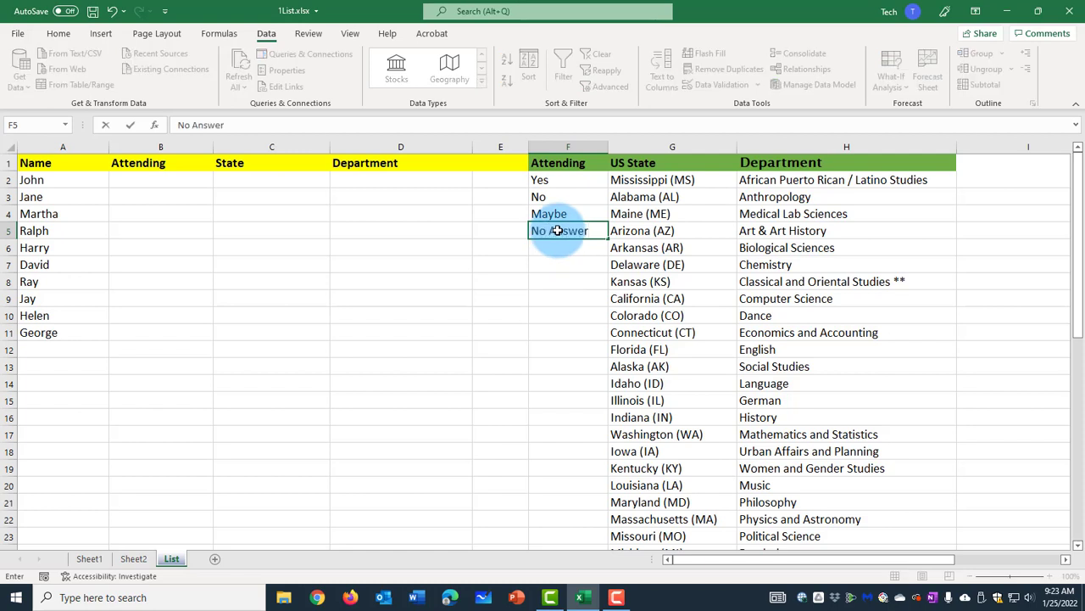
pyautogui.write(' Answer')
pyautogui.press('Return')
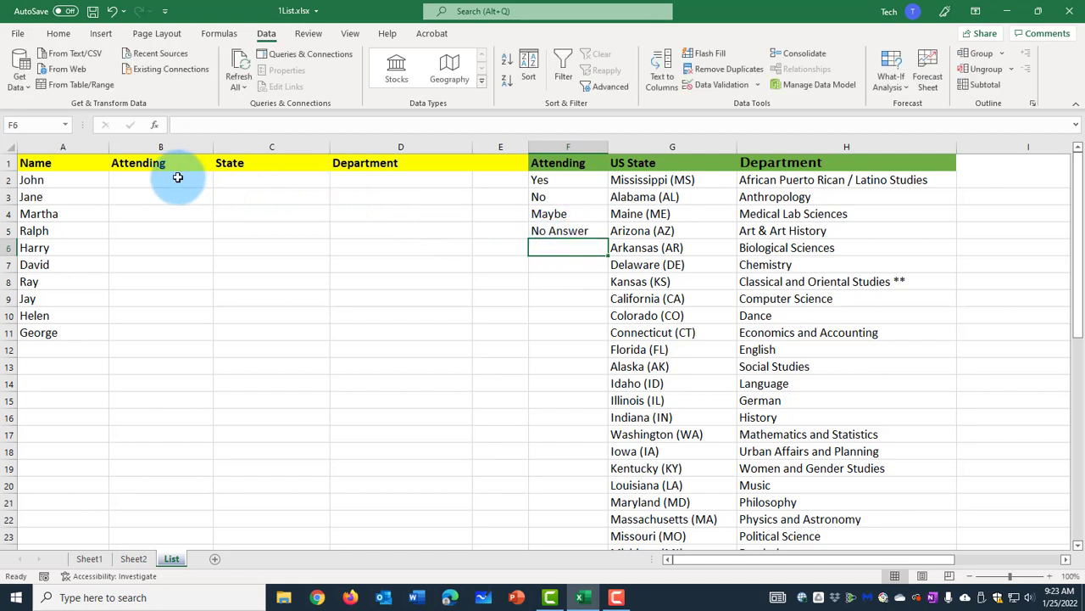
# Check whether the Attending dropdown in B2 includes the No Answer option, and close it without choosing anything
pyautogui.click(207, 184)
pyautogui.click(218, 182)
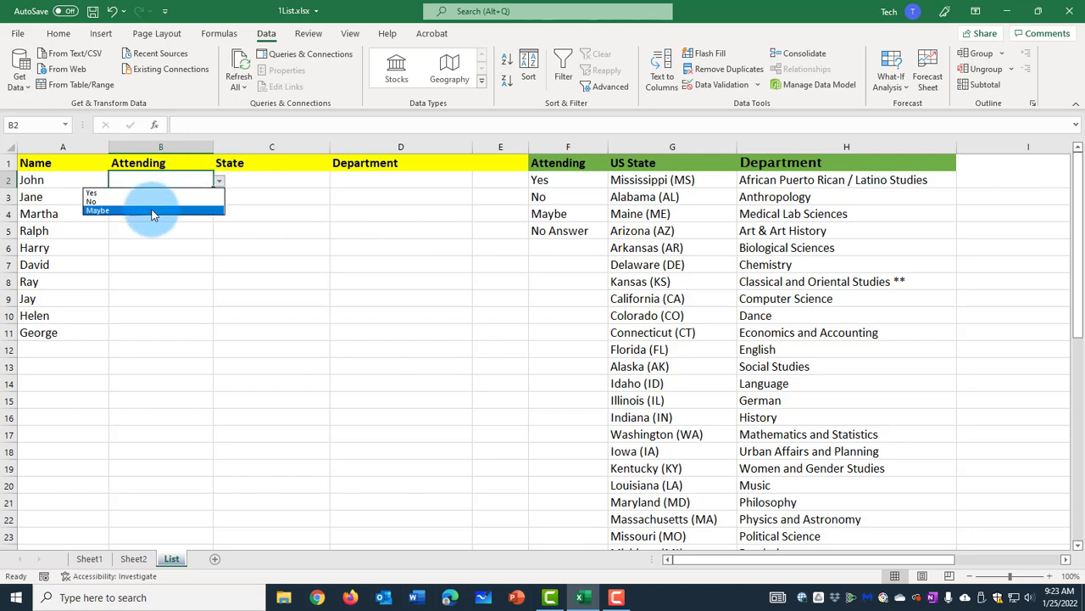
pyautogui.press('Escape')
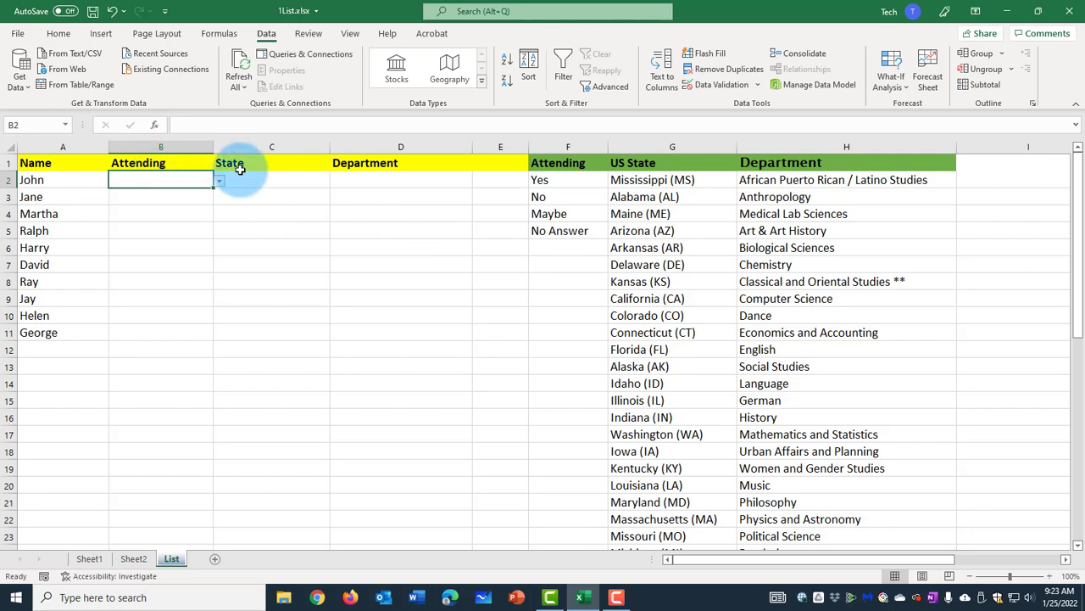
# Move No Answer from F5 to F4, inserting it above Maybe in the Attending reference list, and check the choices in B2's dropdown
pyautogui.click(562, 230)
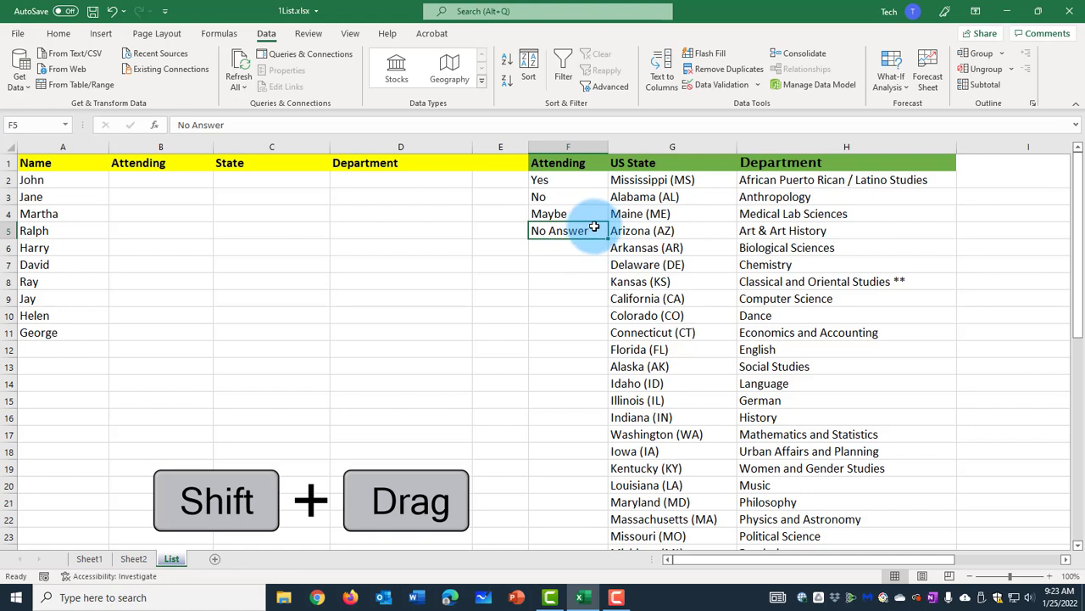
pyautogui.moveTo(595, 224); pyautogui.dragTo(593, 224)
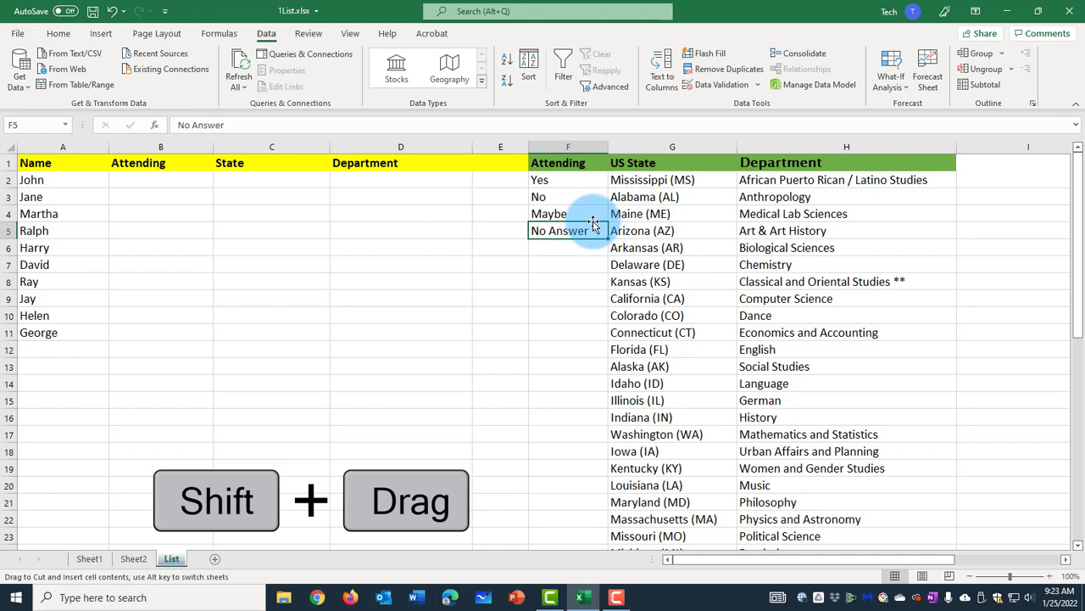
pyautogui.moveTo(593, 224); pyautogui.dragTo(591, 216)
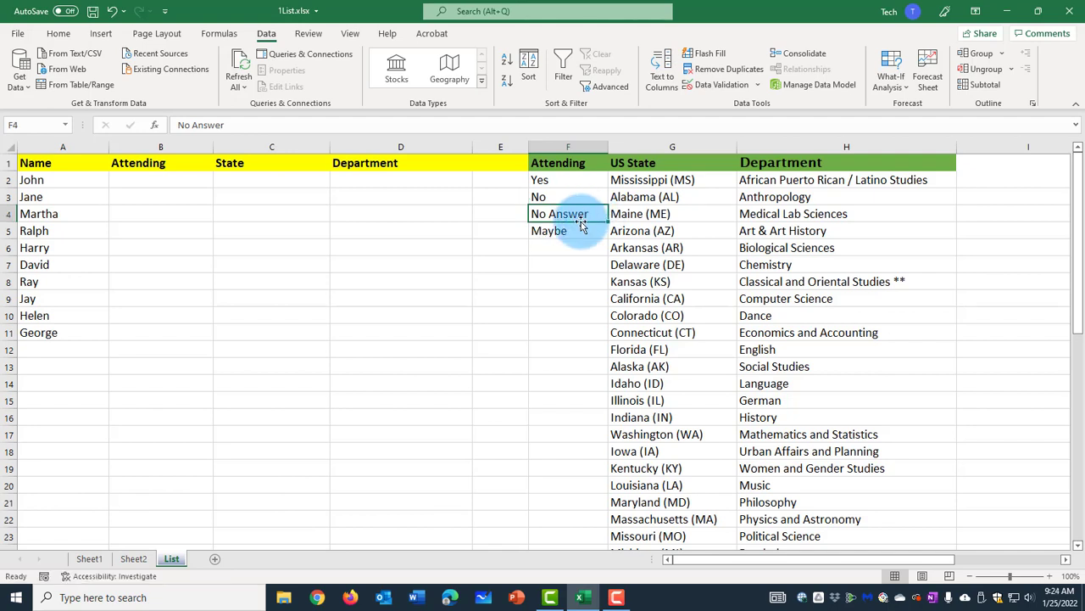
pyautogui.click(199, 178)
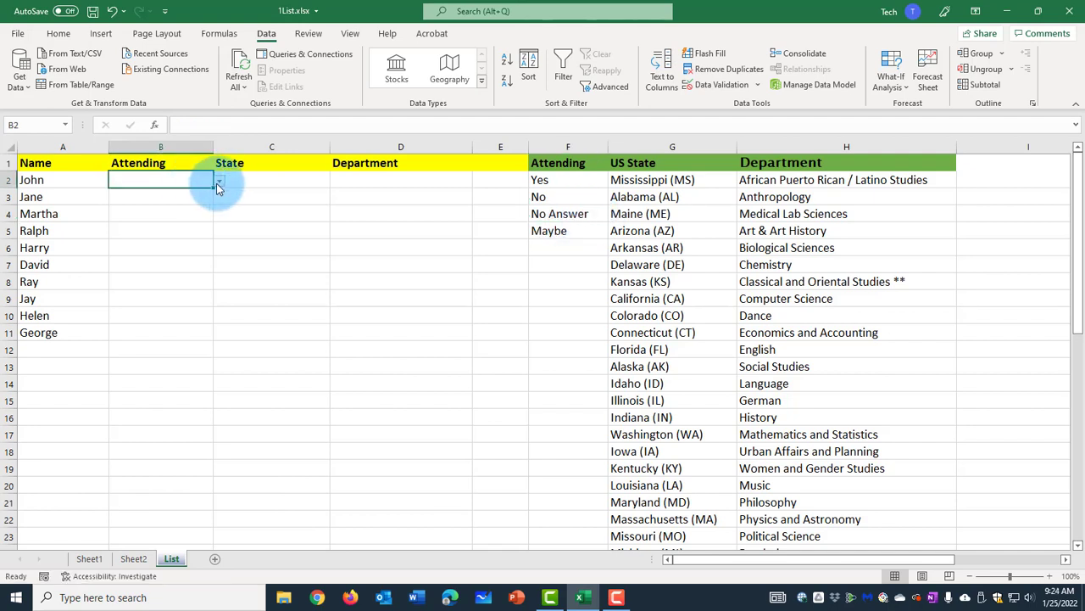
pyautogui.click(218, 182)
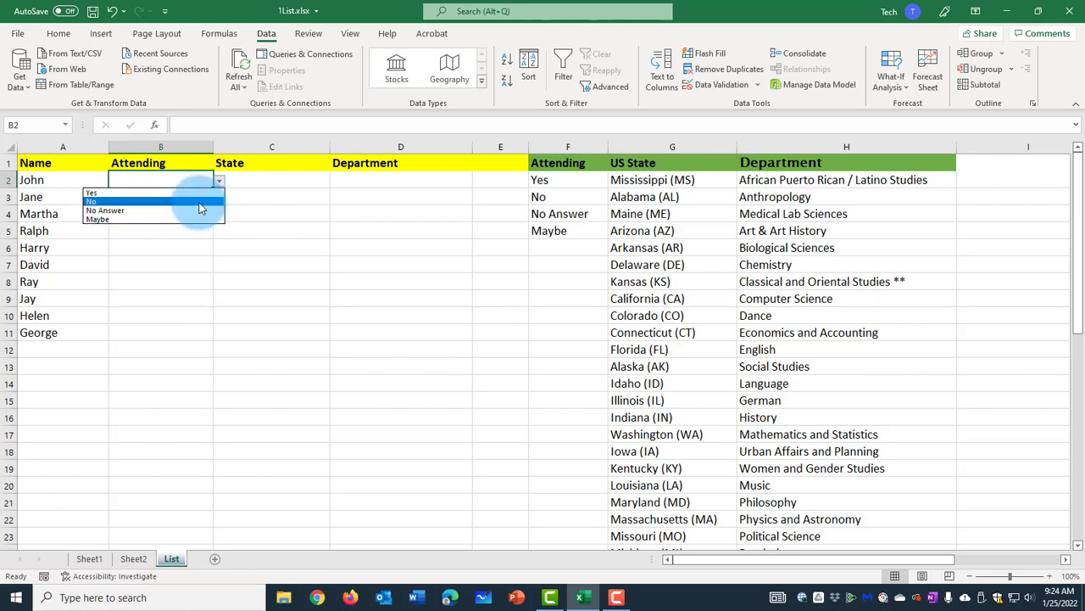
# Choose No for B2 and No Answer for B3 from the Attending dropdowns, and open the choices for B4
pyautogui.press('Escape')
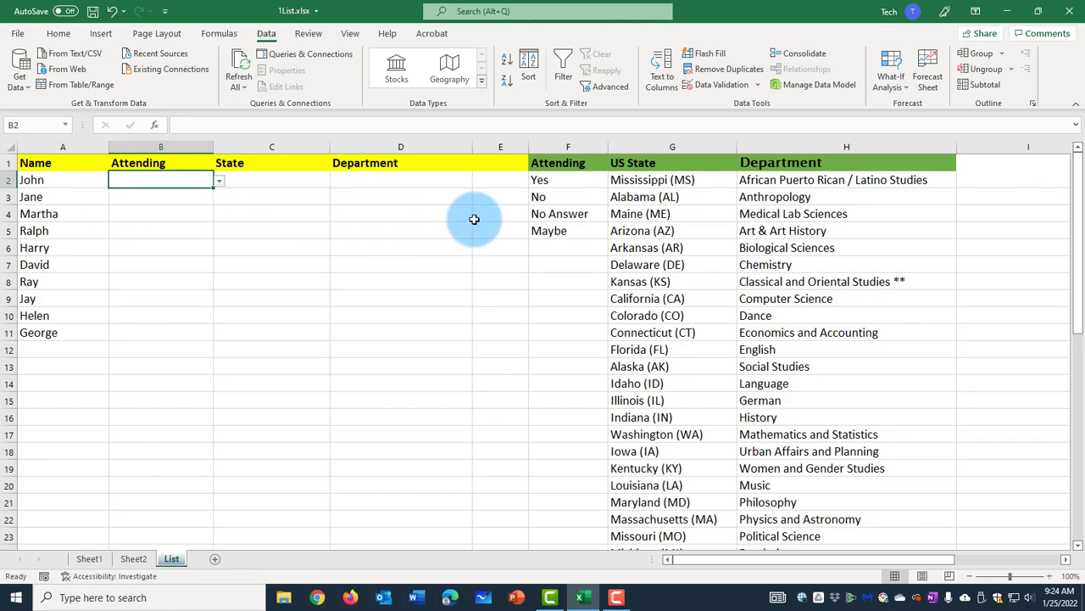
pyautogui.click(555, 230)
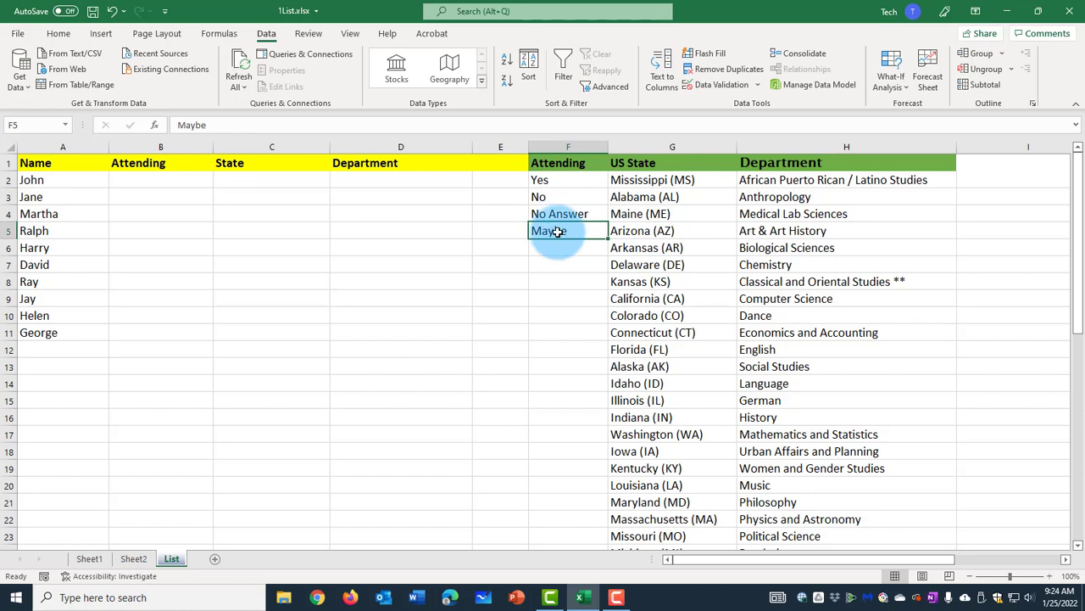
pyautogui.click(200, 180)
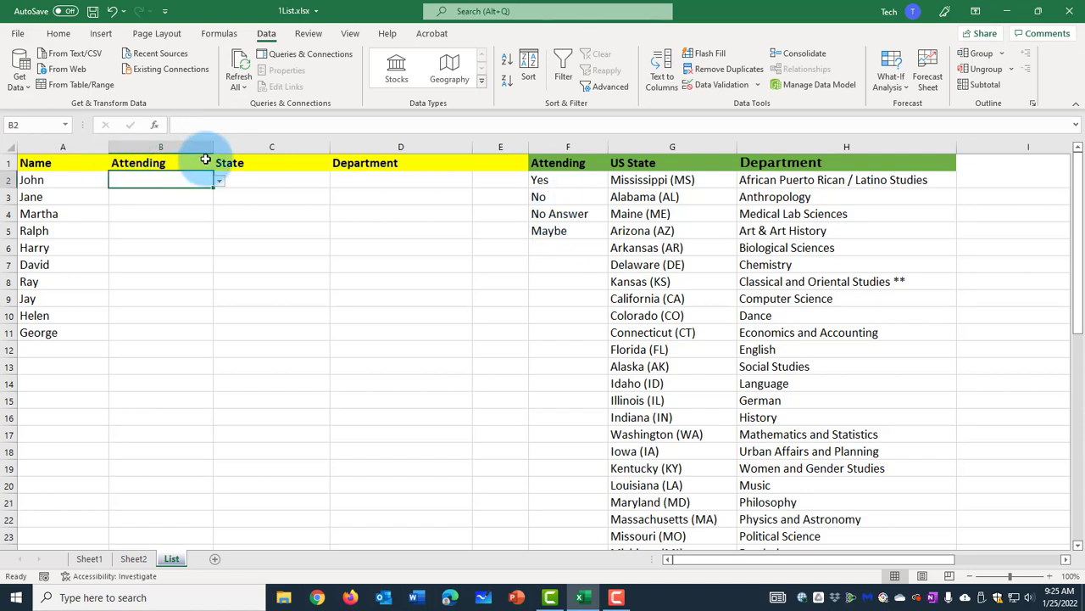
pyautogui.click(218, 181)
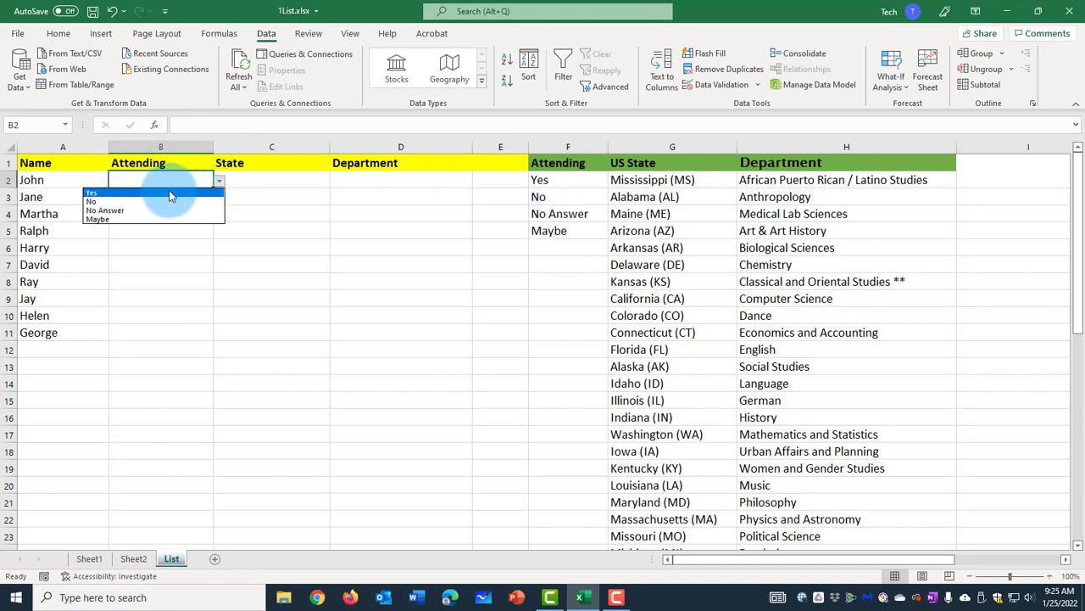
pyautogui.click(155, 201)
pyautogui.click(207, 198)
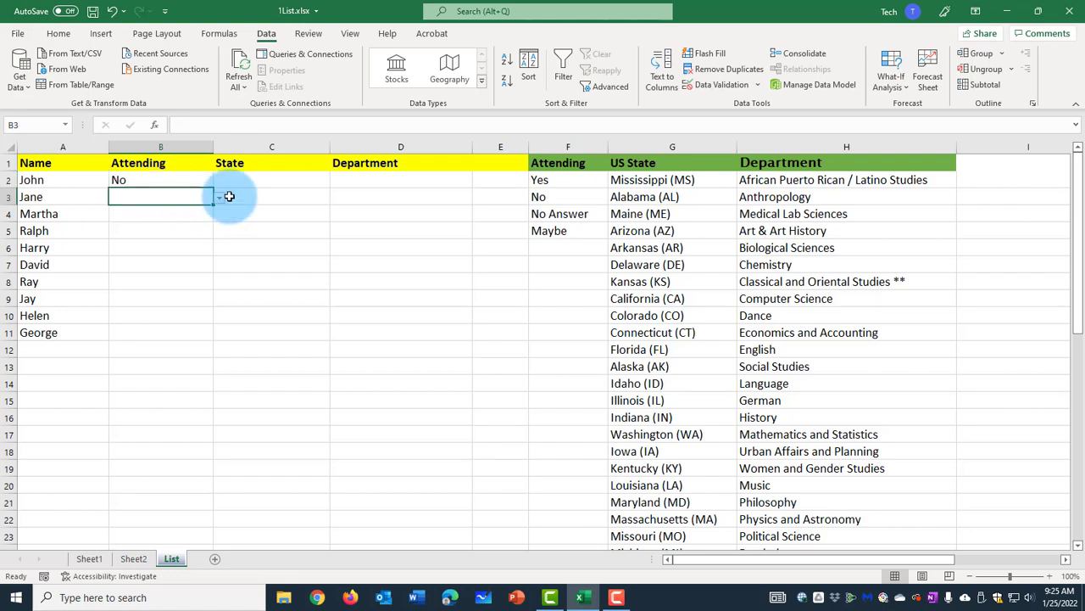
pyautogui.click(218, 198)
pyautogui.click(127, 227)
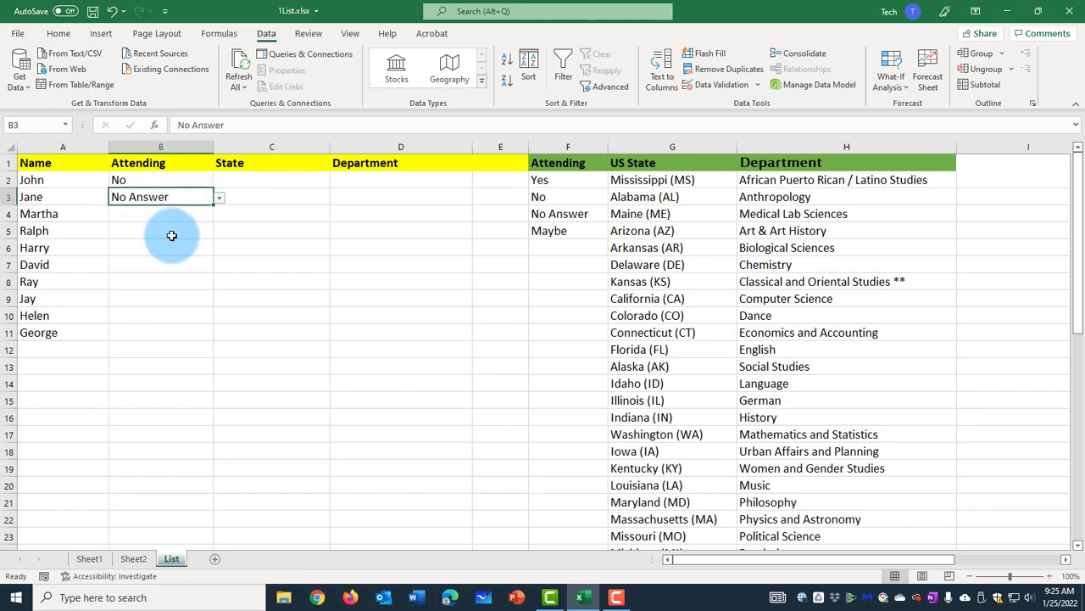
pyautogui.click(218, 216)
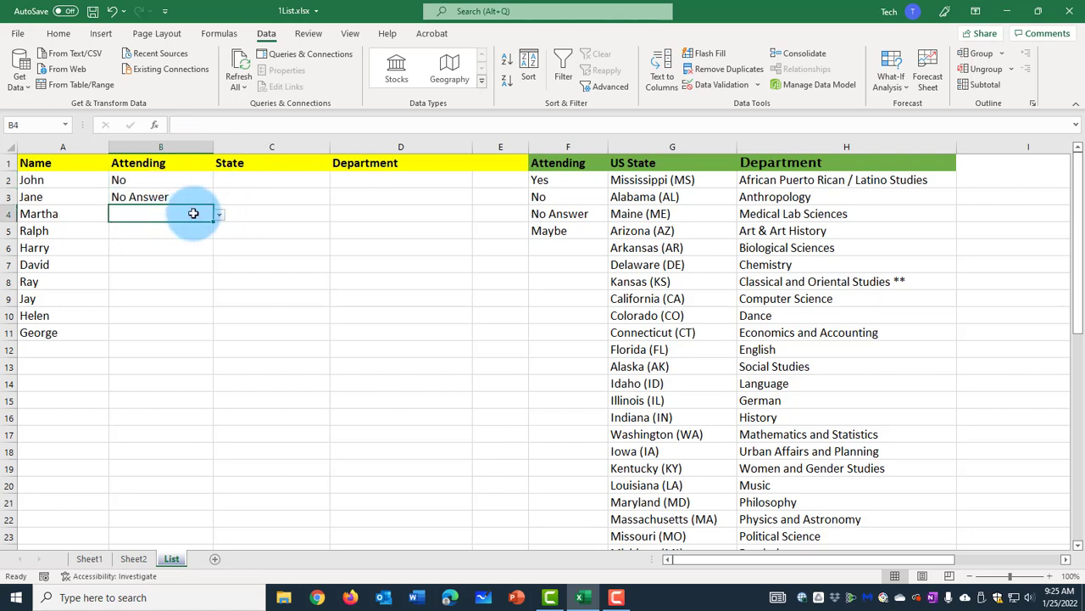
pyautogui.click(218, 217)
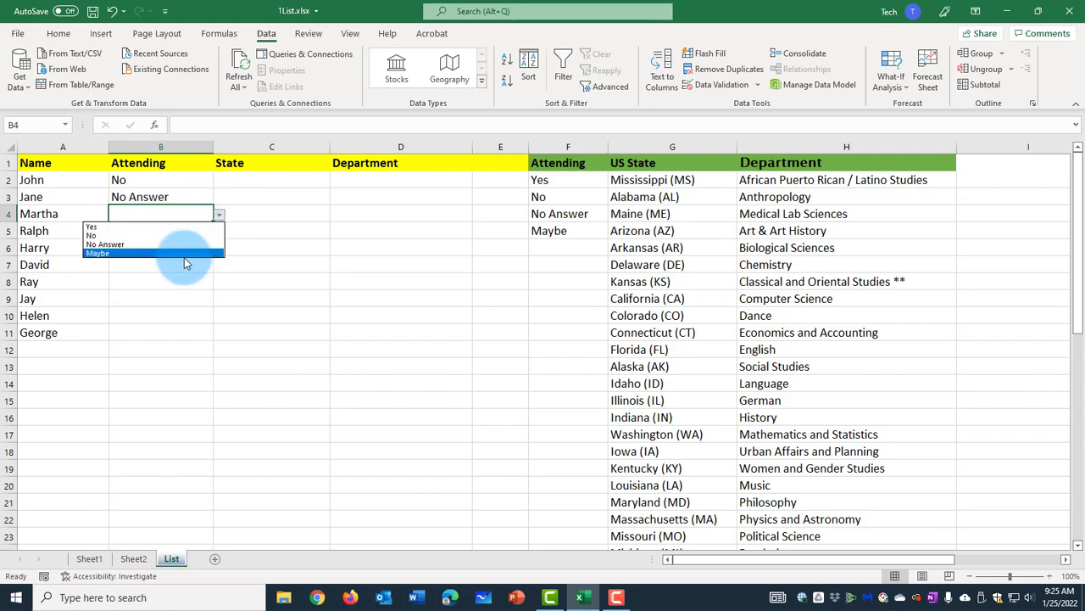
# Review the US State list in column G and check the order of the choices in C2's State dropdown
pyautogui.click(670, 142)
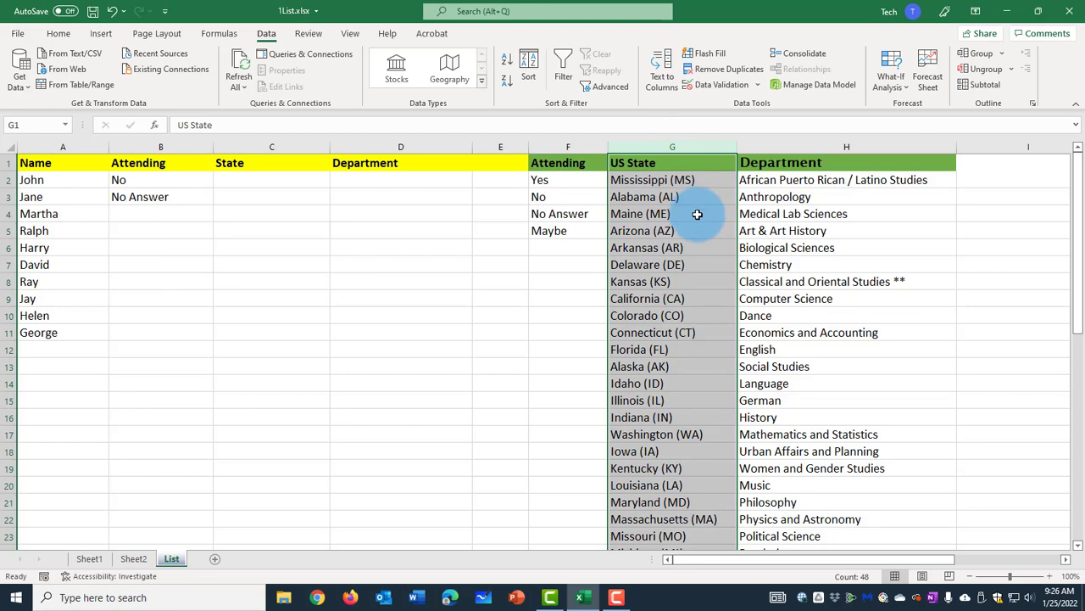
pyautogui.scroll(-5, 685, 224)
pyautogui.scroll(5, 685, 224)
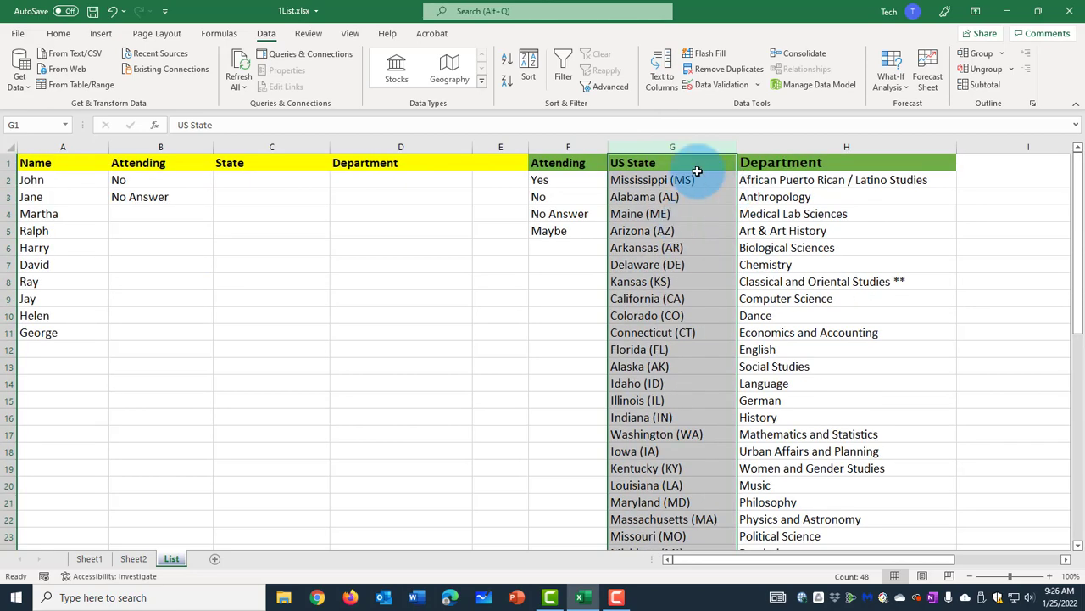
pyautogui.click(278, 179)
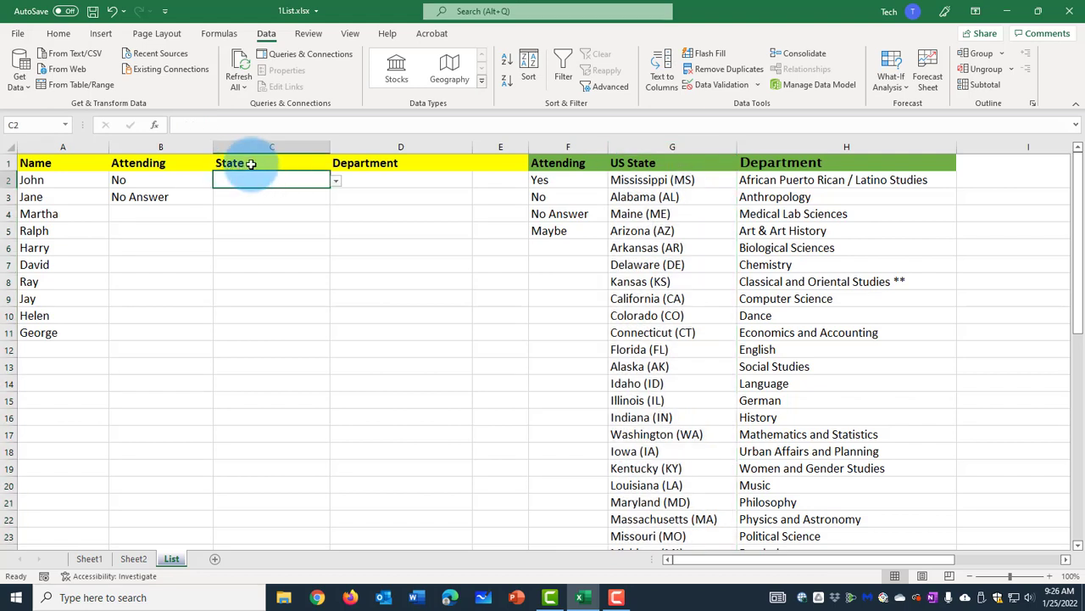
pyautogui.click(335, 181)
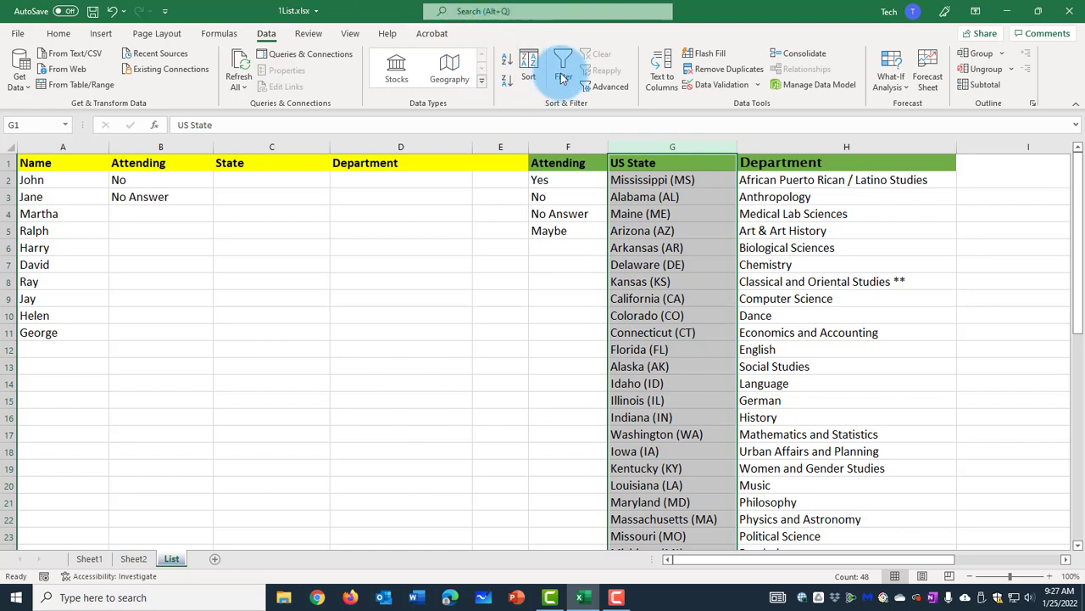
# Sort the US State column G from A to Z, continuing with the current selection only
pyautogui.click(508, 63)
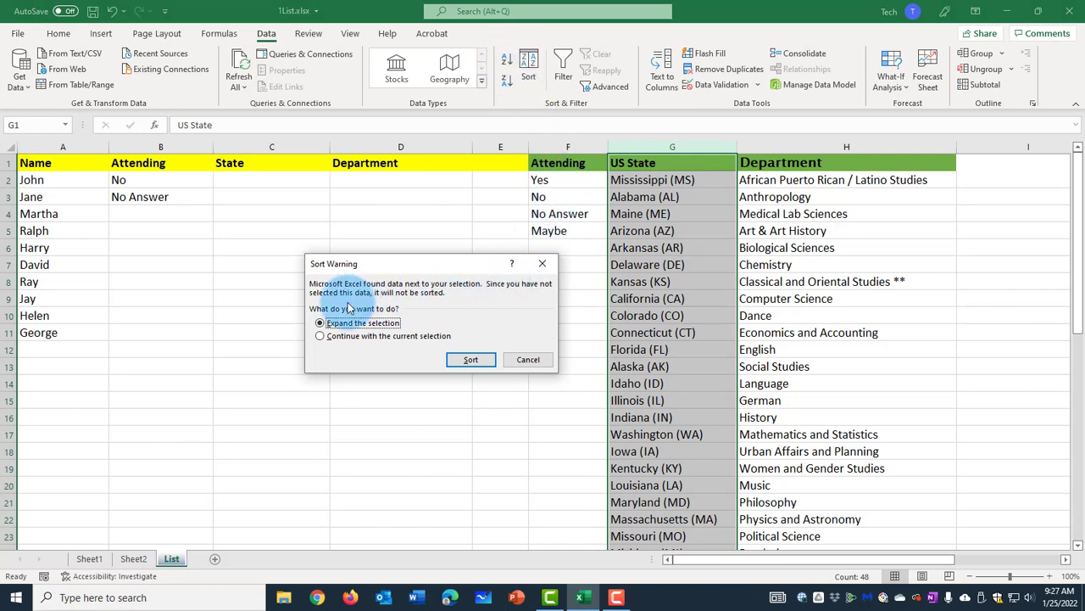
pyautogui.moveTo(391, 269); pyautogui.dragTo(446, 264)
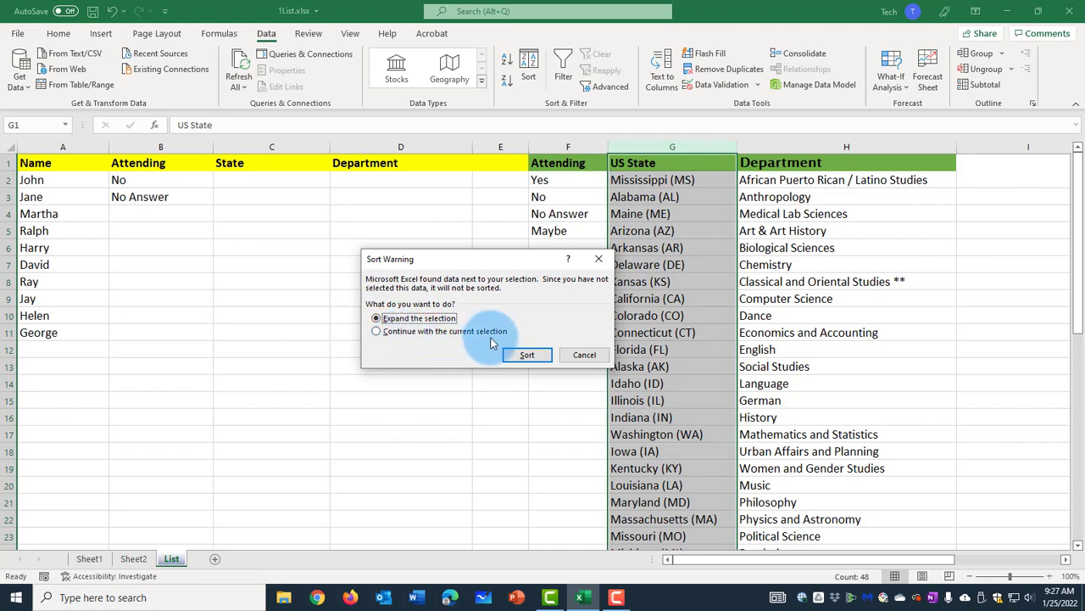
pyautogui.click(375, 331)
pyautogui.click(528, 356)
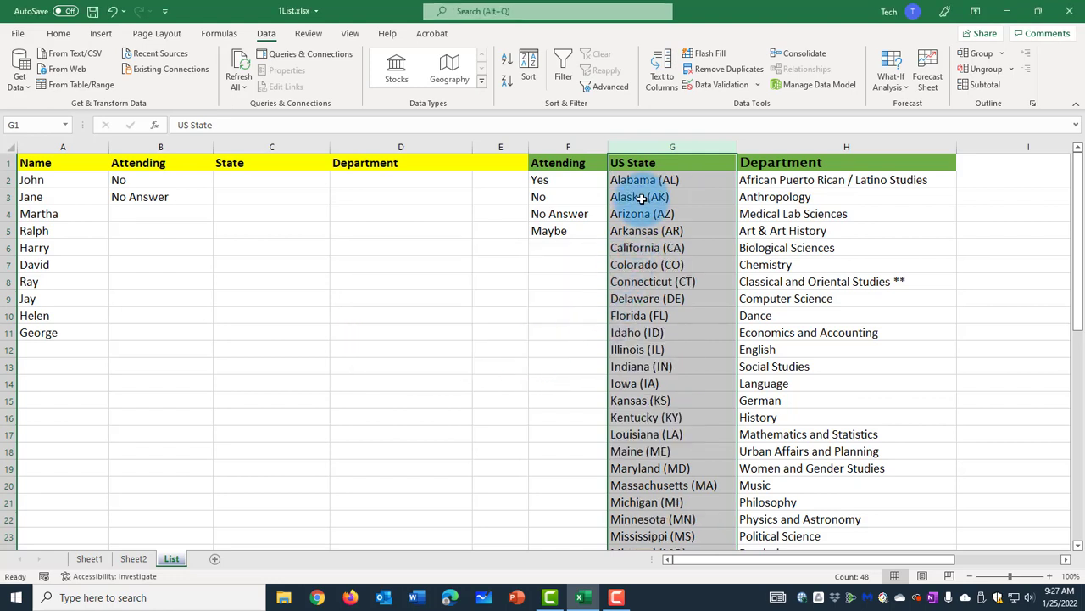
pyautogui.scroll(-4, 674, 318)
pyautogui.scroll(4, 679, 323)
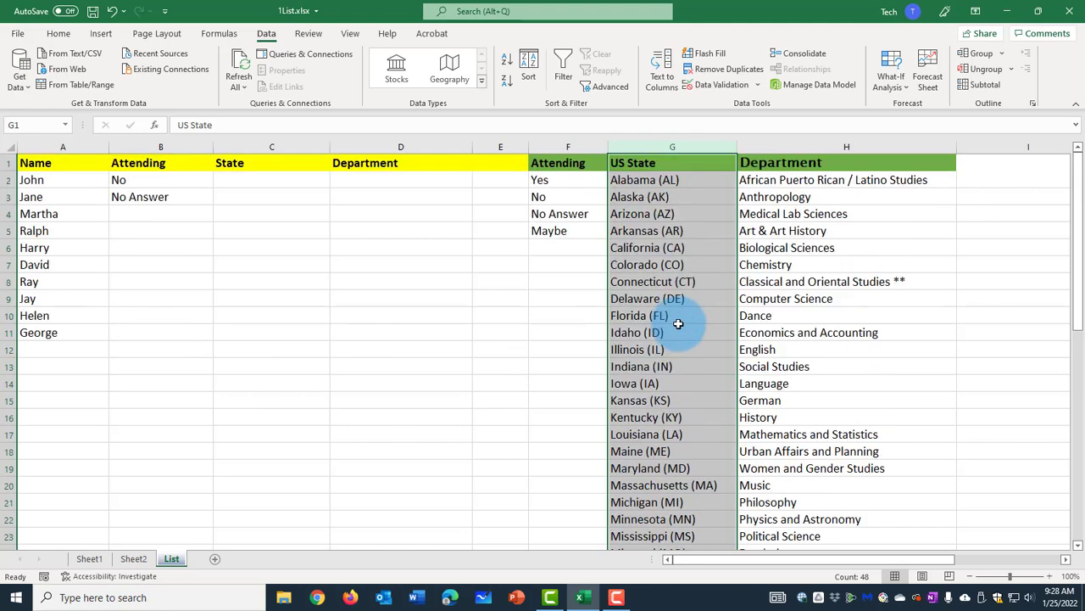
# Choose New York (NY) from the State dropdown in C2
pyautogui.click(310, 182)
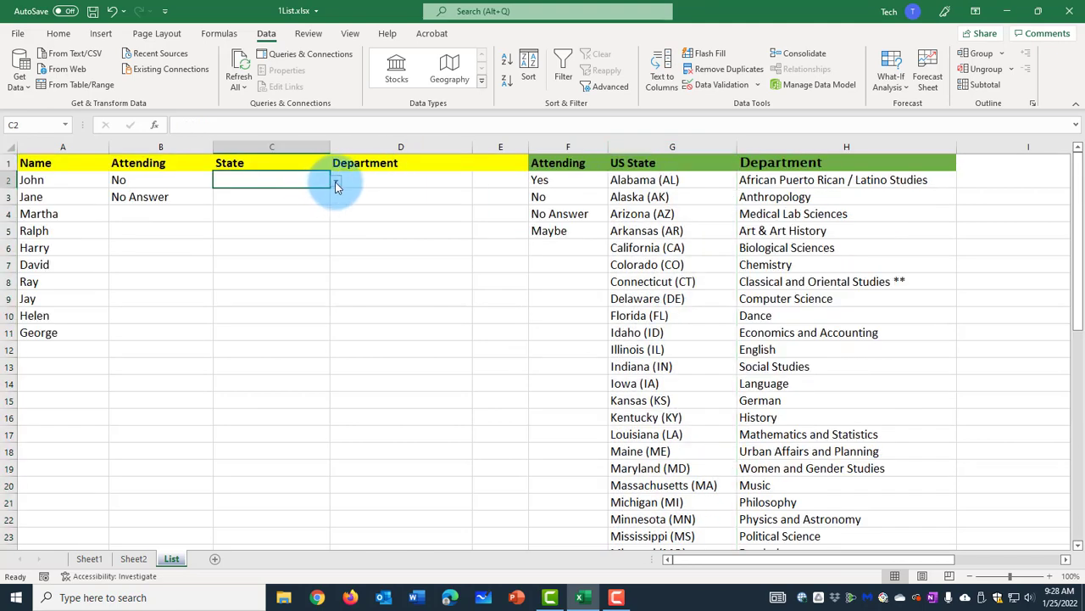
pyautogui.click(335, 181)
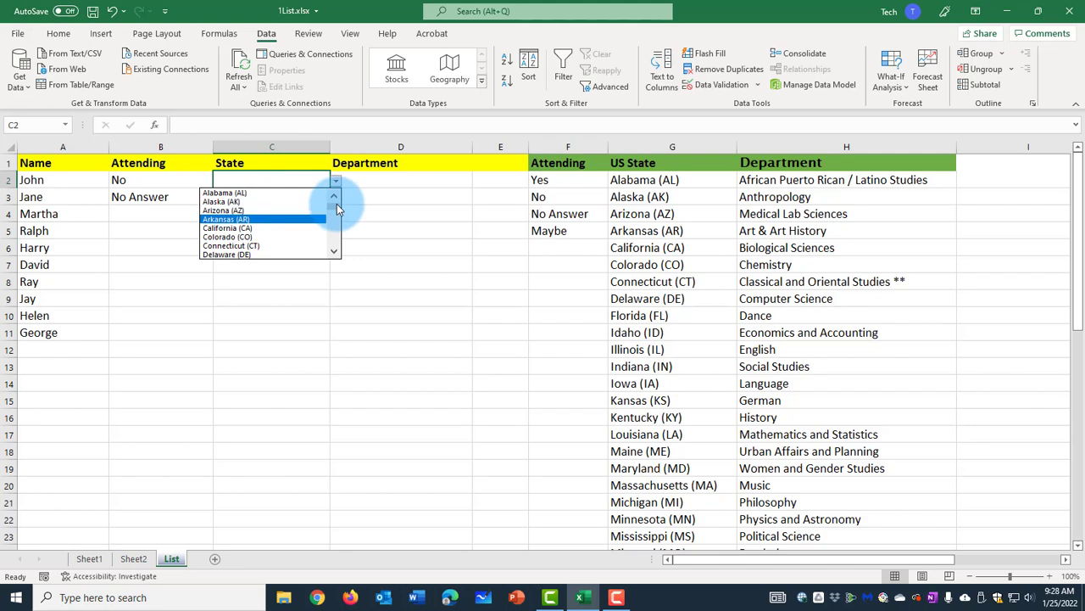
pyautogui.moveTo(336, 207); pyautogui.dragTo(335, 223)
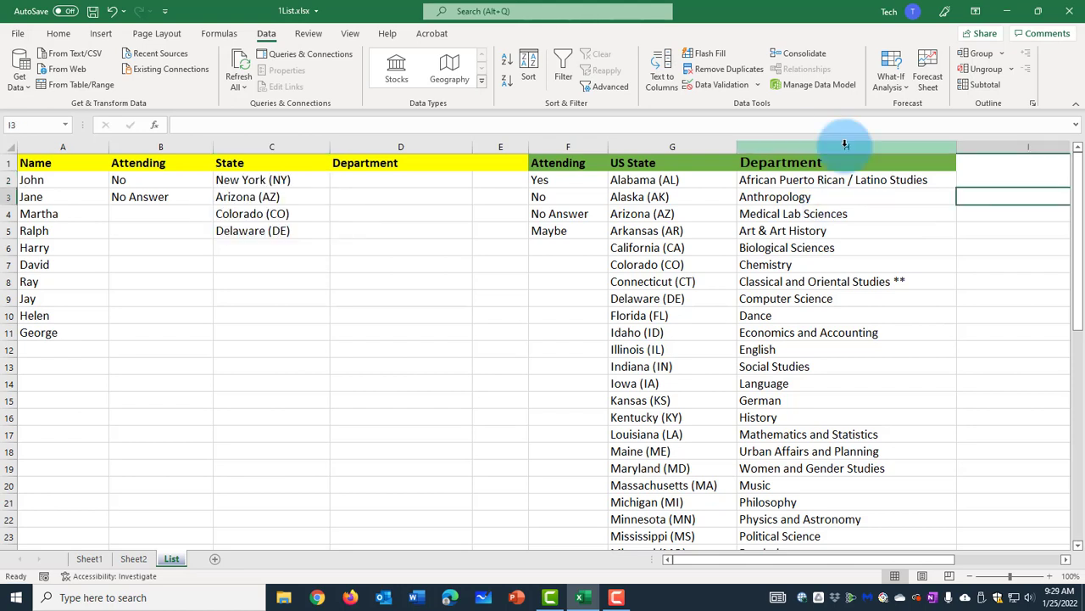
# Move History from H16 to H3, inserting it above Anthropology in the Department reference list
pyautogui.click(845, 144)
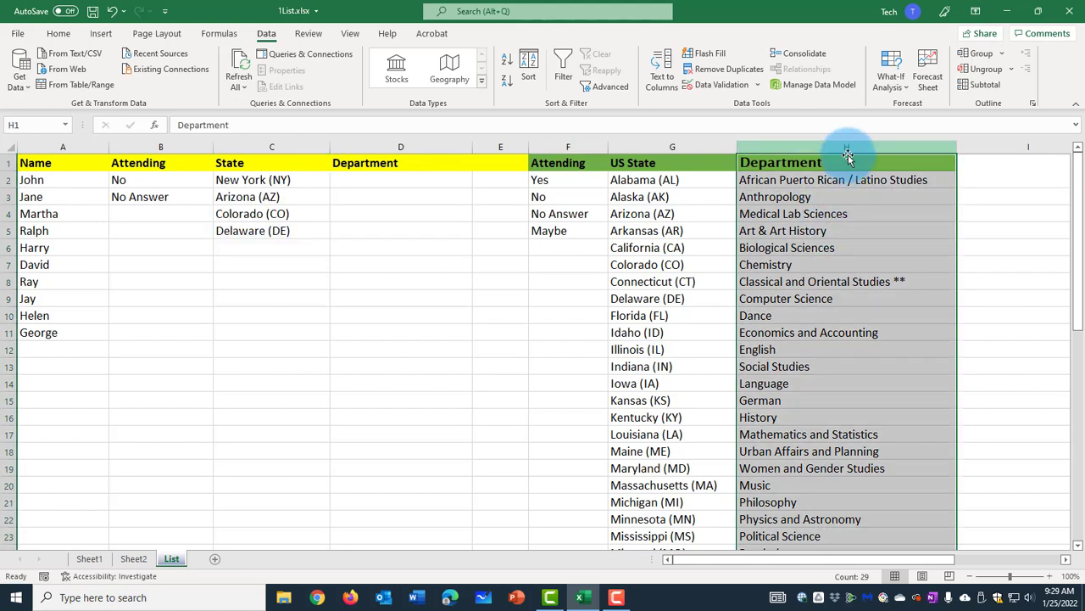
pyautogui.click(853, 230)
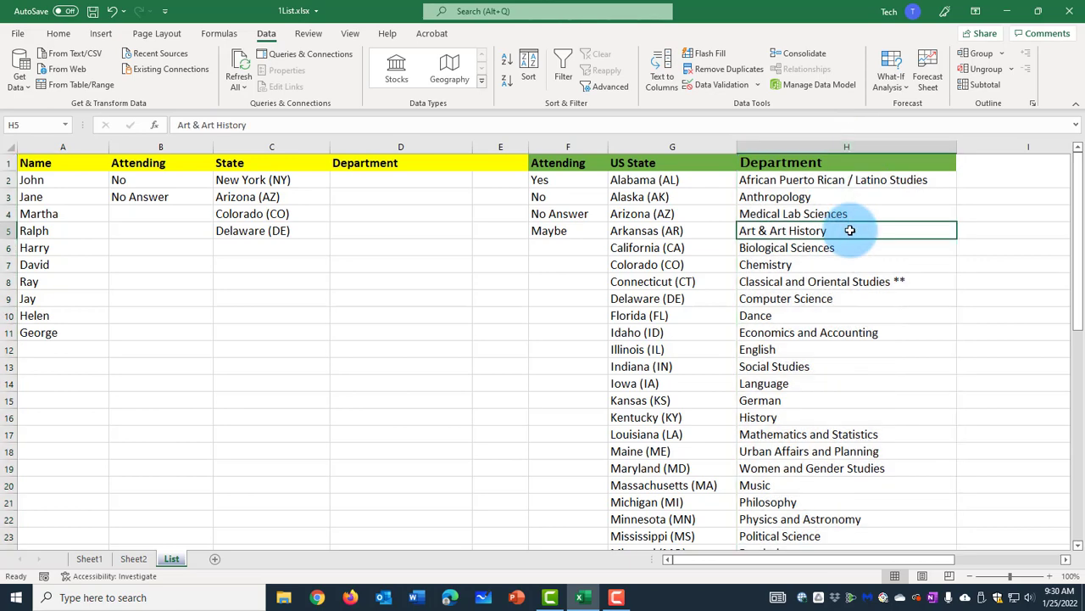
pyautogui.scroll(-1, 854, 399)
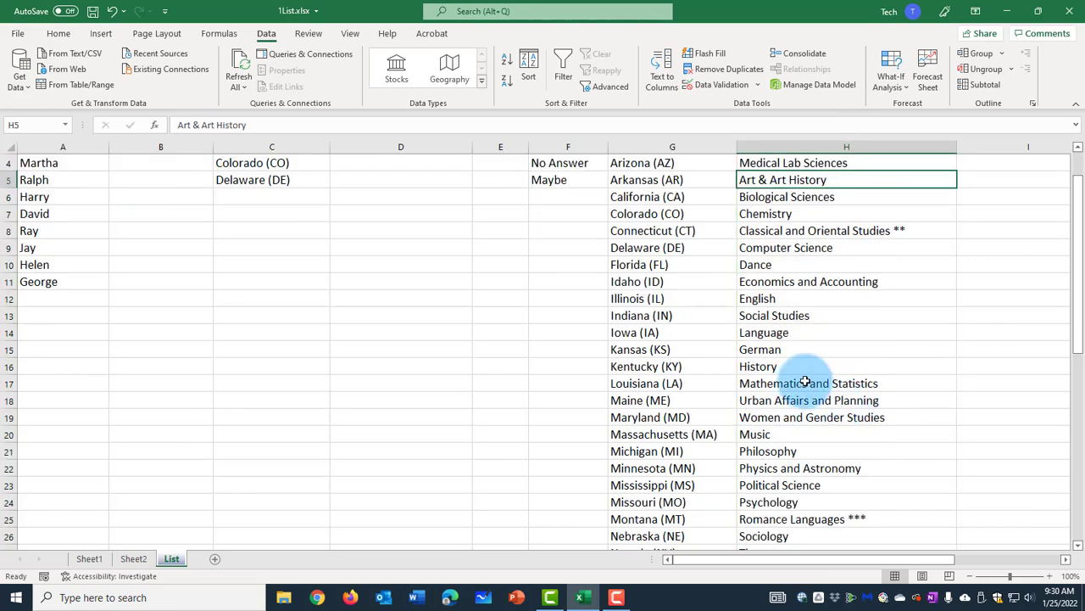
pyautogui.scroll(1, 816, 377)
pyautogui.click(786, 400)
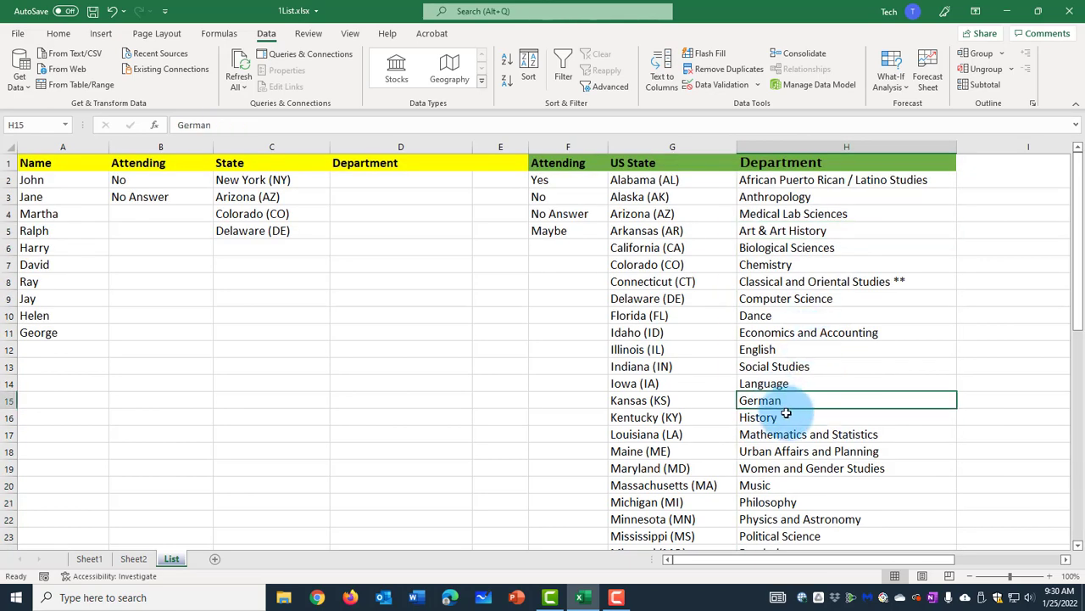
pyautogui.click(783, 418)
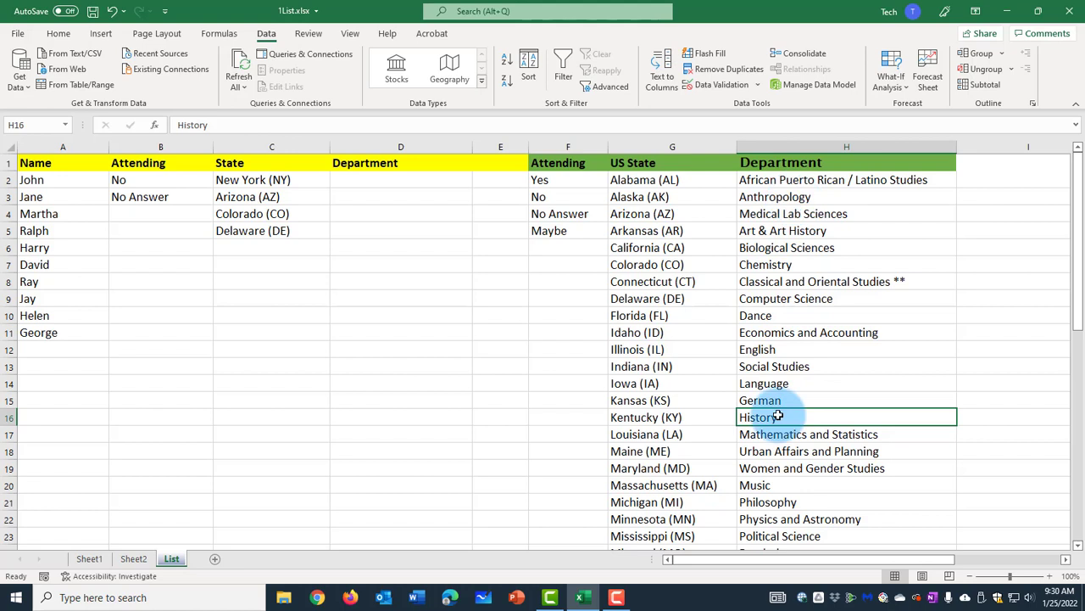
pyautogui.moveTo(792, 415); pyautogui.dragTo(834, 411)
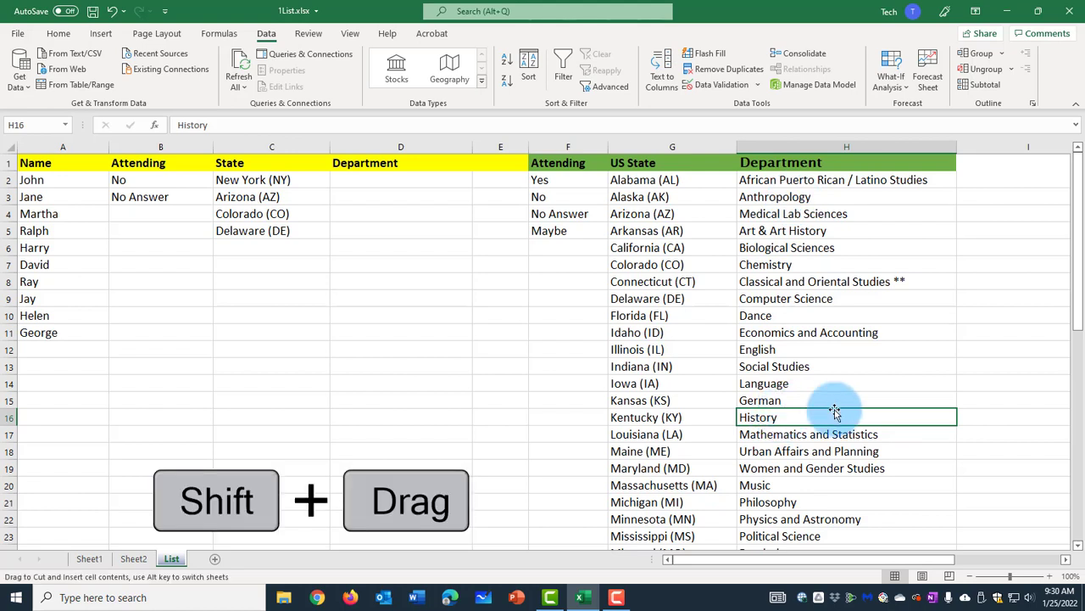
pyautogui.moveTo(836, 414); pyautogui.dragTo(819, 199)
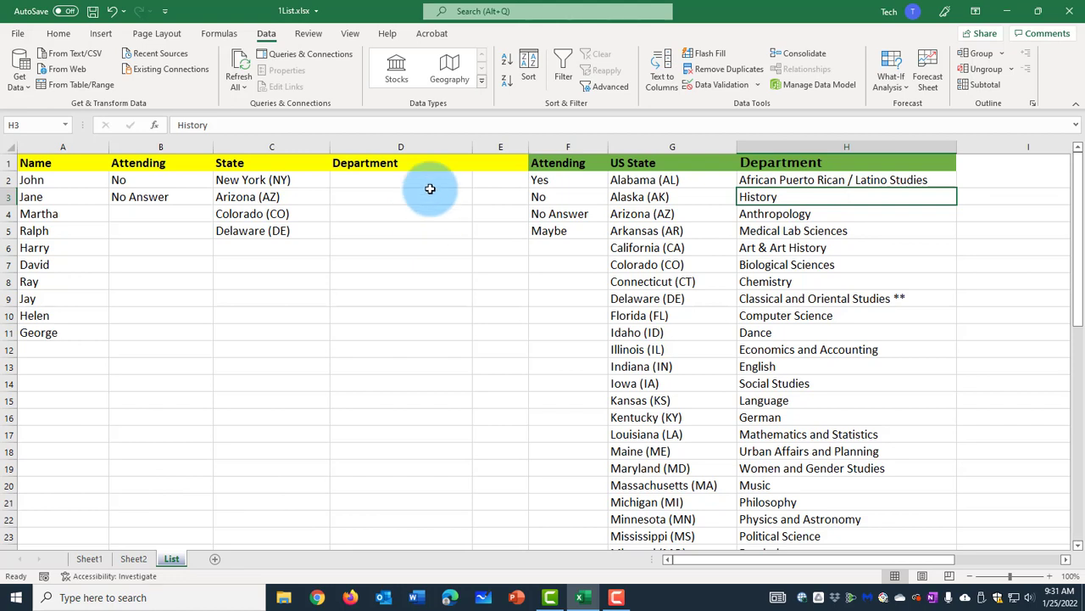
# Choose History from the Department dropdown in D3
pyautogui.click(402, 197)
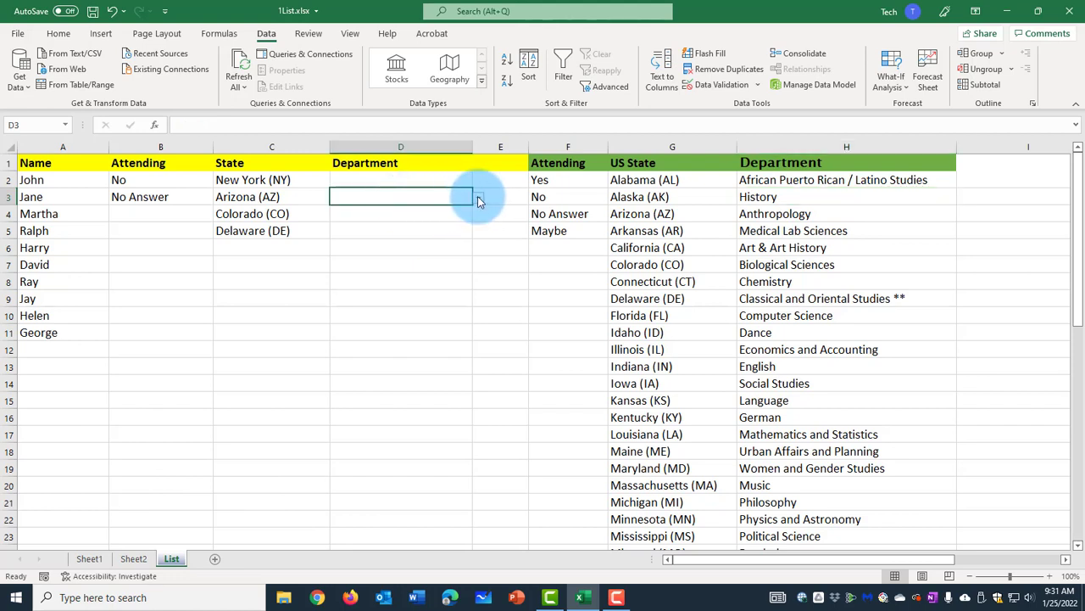
pyautogui.click(477, 200)
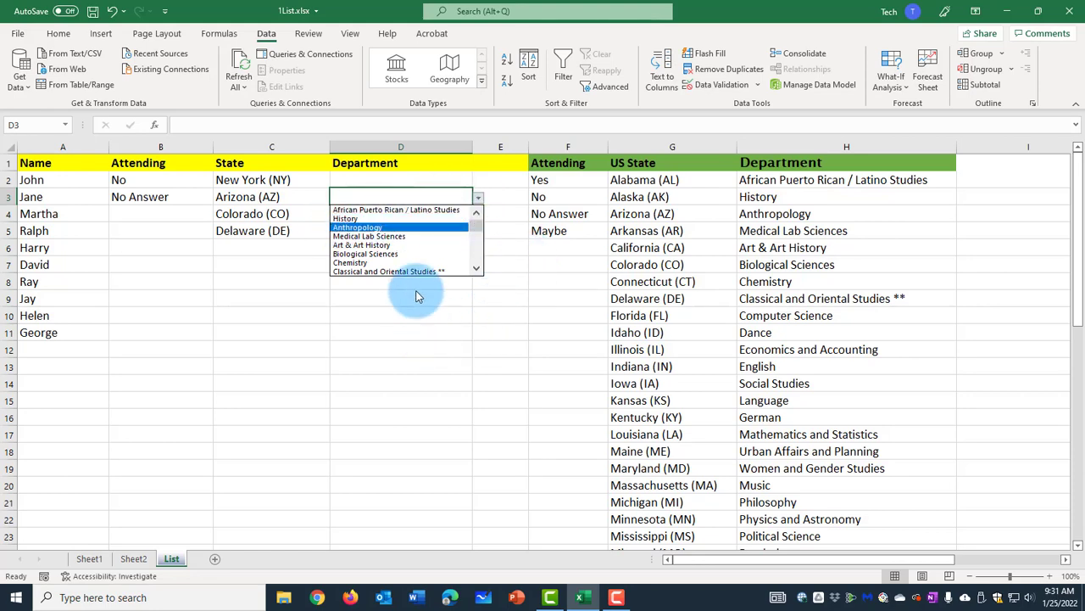
pyautogui.click(362, 219)
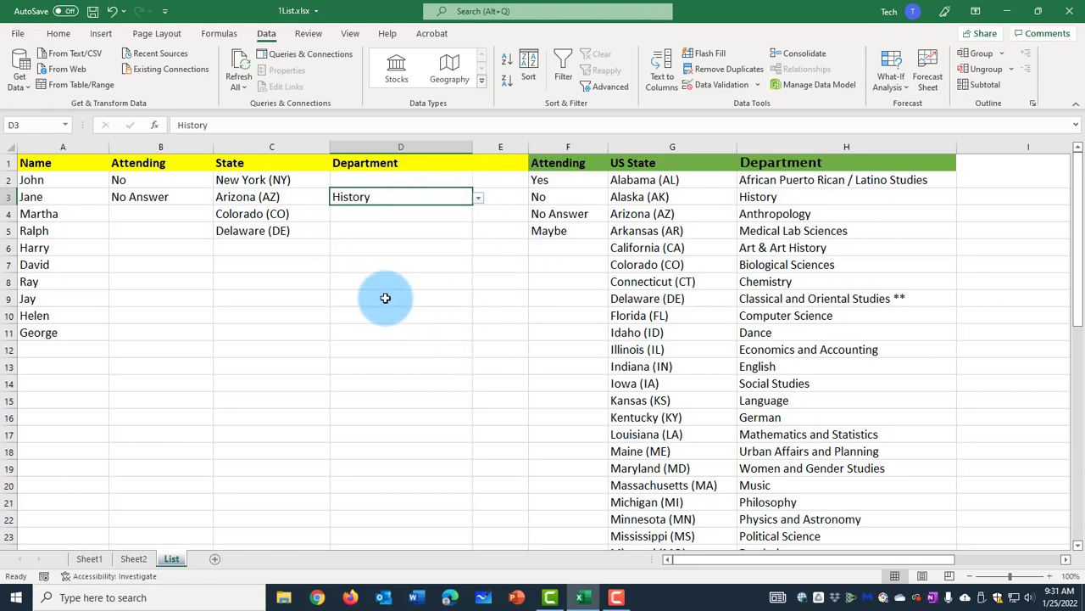
# Add "Spanish" in H30, directly below Film and Media Studies in the Department reference list
pyautogui.click(385, 298)
pyautogui.scroll(-5, 911, 379)
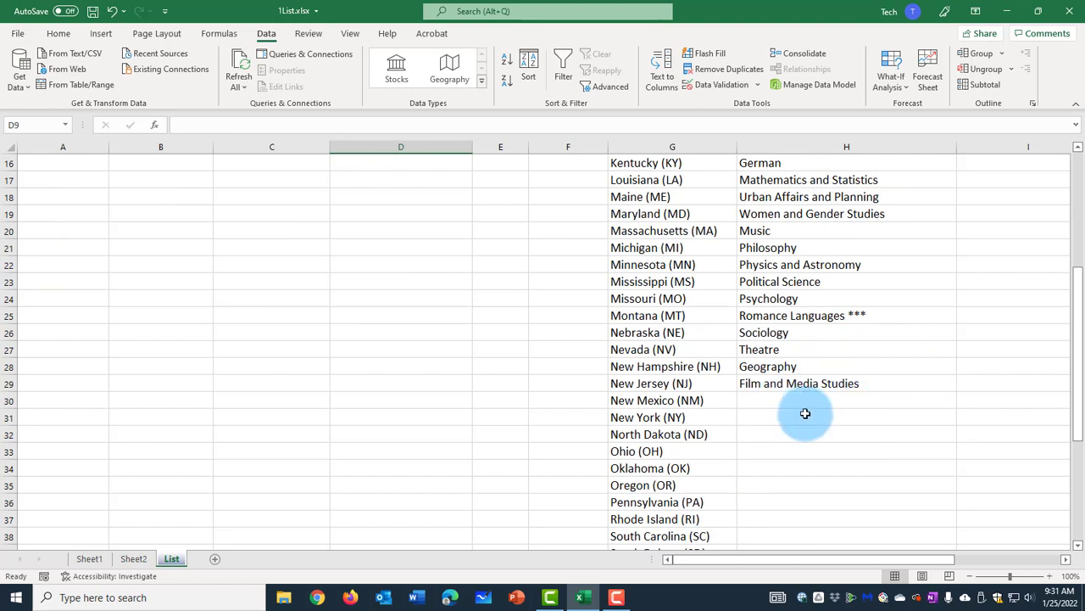
pyautogui.click(896, 404)
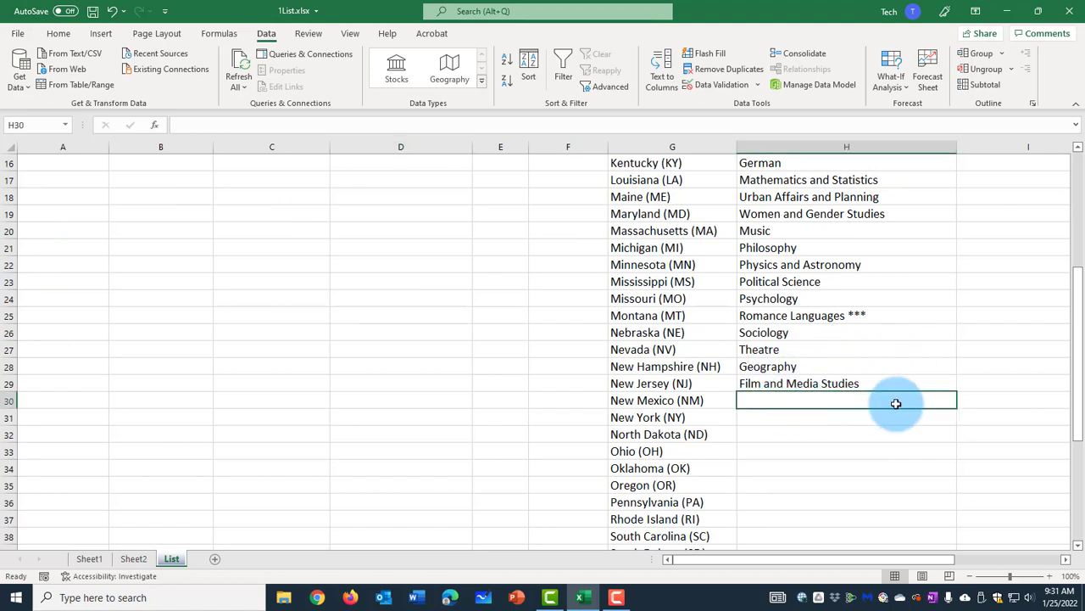
pyautogui.write('Spanish')
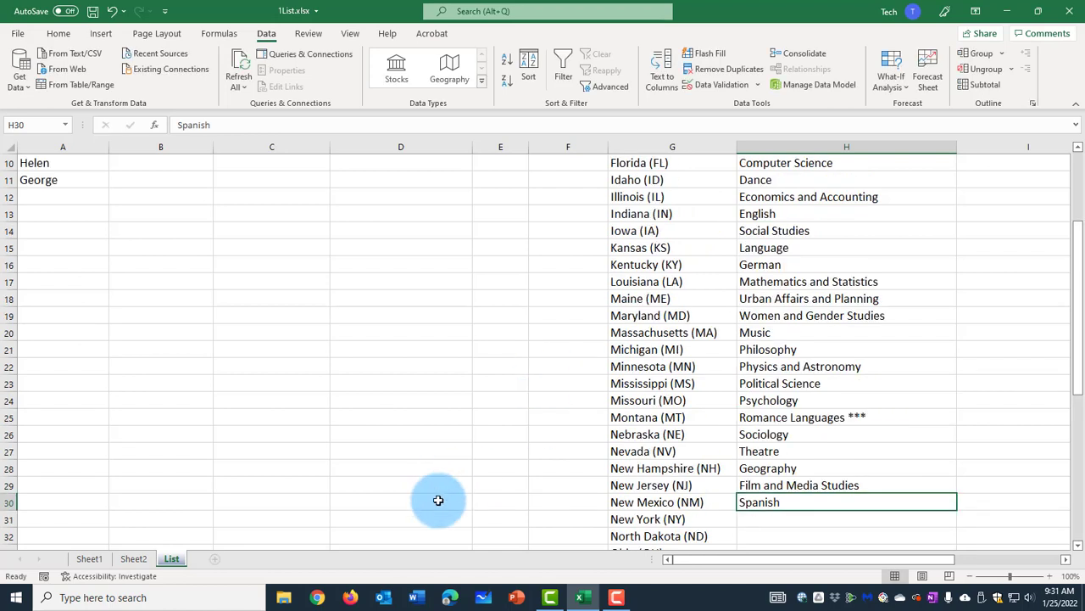
# Check whether the Department dropdown in D30 includes Spanish, and close it without choosing anything
pyautogui.click(438, 500)
pyautogui.scroll(-2, 513, 483)
pyautogui.click(479, 405)
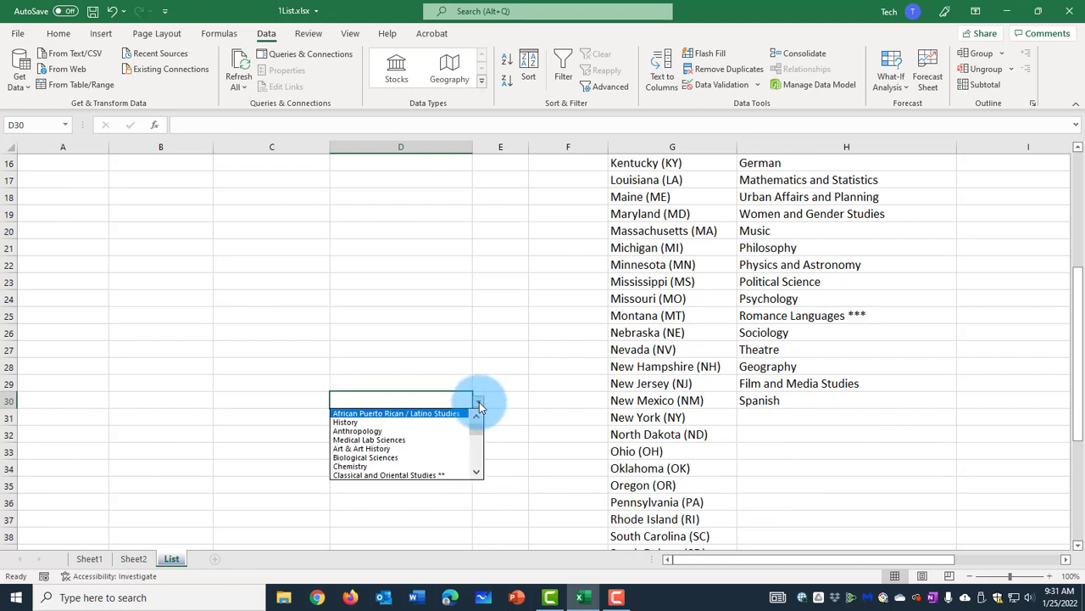
pyautogui.moveTo(478, 426); pyautogui.dragTo(475, 453)
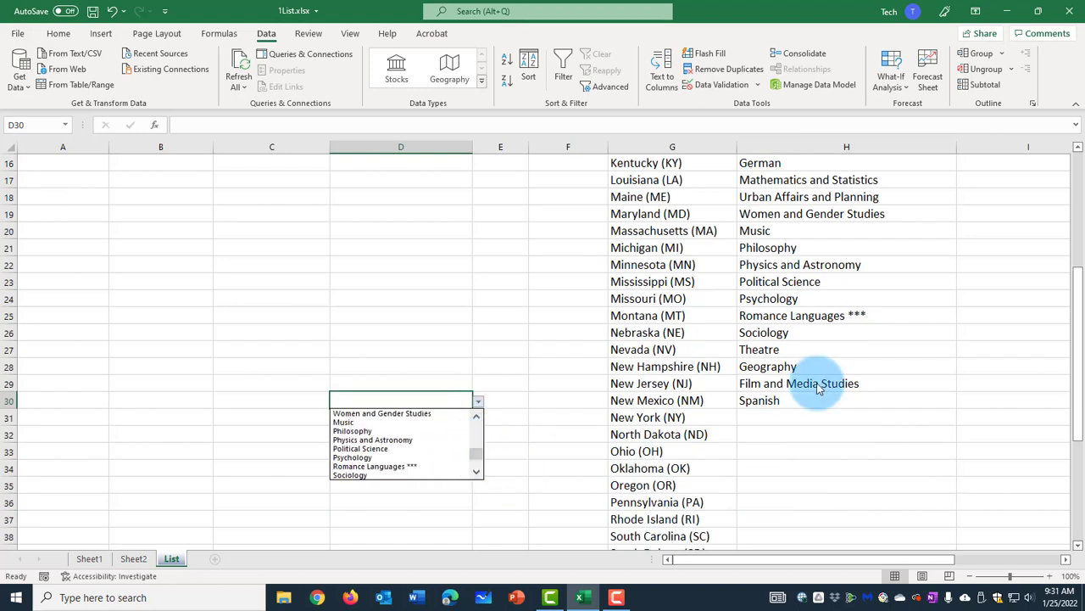
pyautogui.press('Escape')
# Move Spanish from H30 to H29, inserting it above Film and Media Studies in the Department reference list
pyautogui.scroll(1, 913, 390)
pyautogui.click(776, 449)
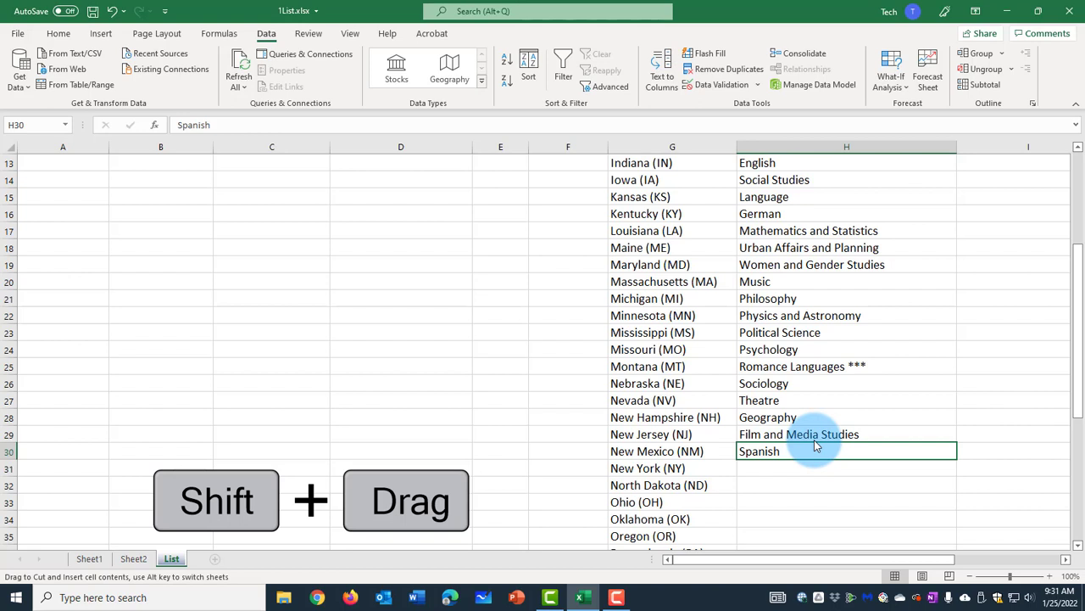
pyautogui.moveTo(814, 439); pyautogui.dragTo(814, 436)
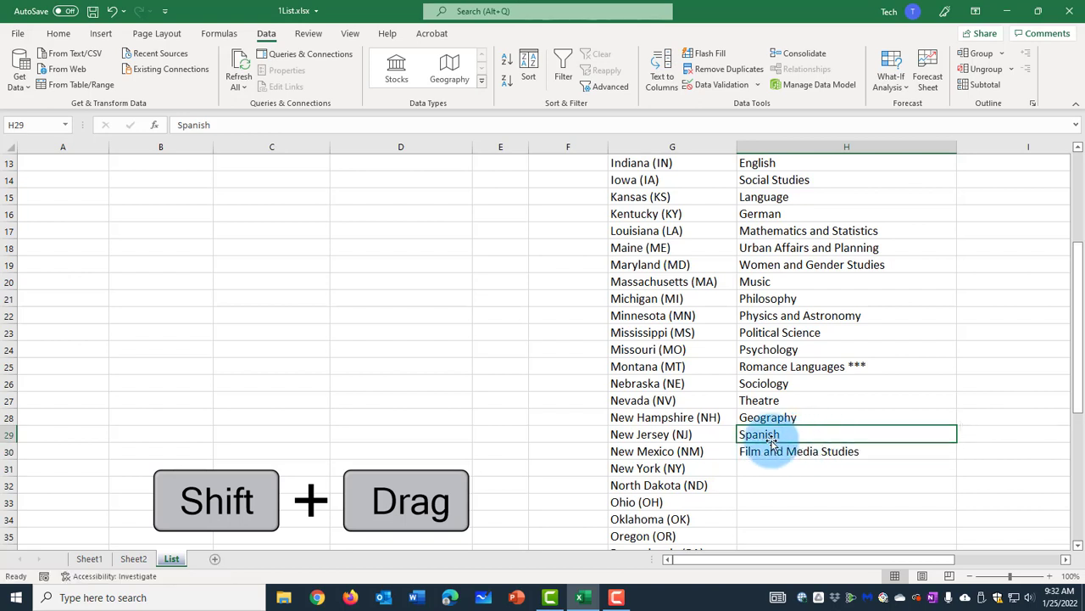
# Choose Spanish from the Department dropdown in D29
pyautogui.click(449, 445)
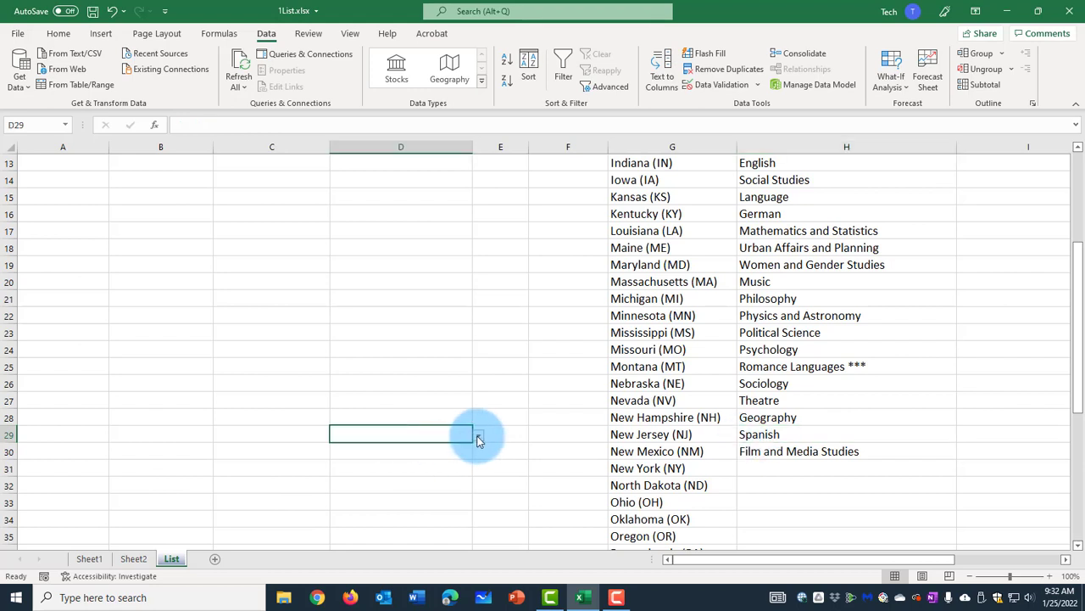
pyautogui.click(478, 437)
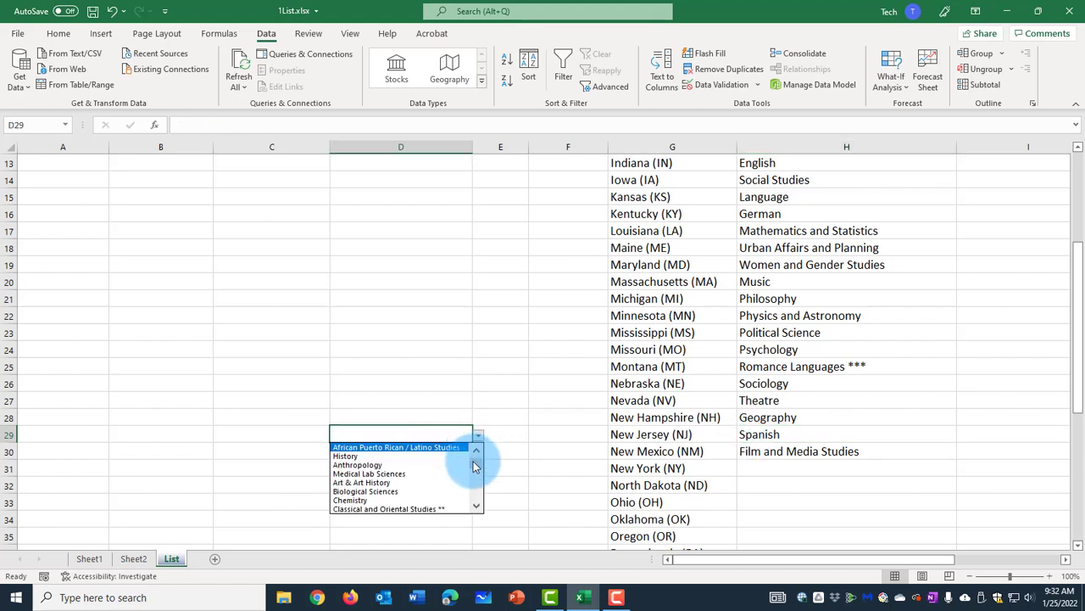
pyautogui.moveTo(474, 465); pyautogui.dragTo(473, 499)
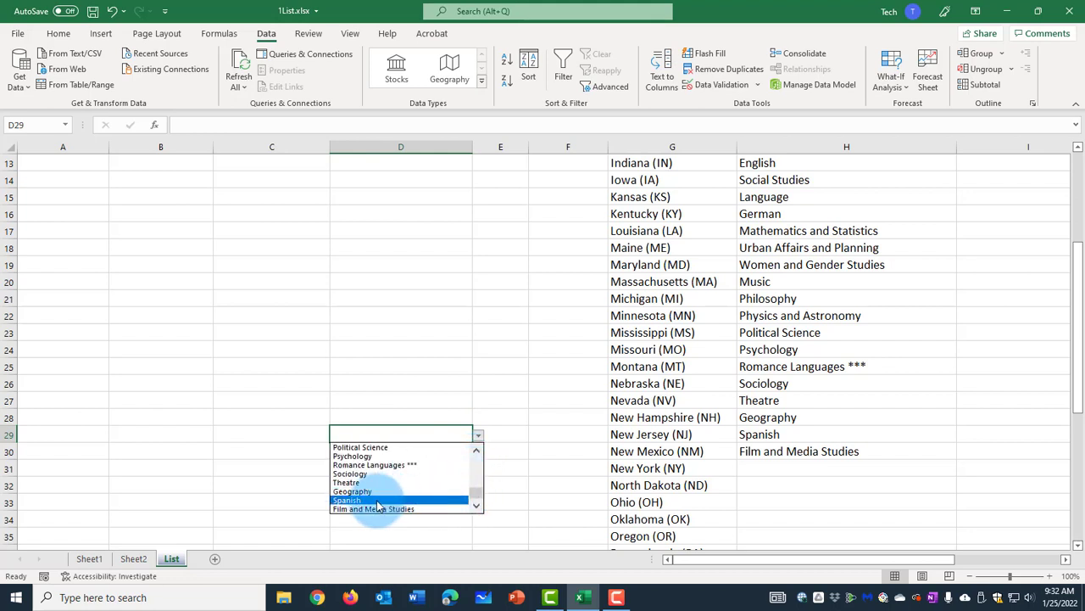
pyautogui.click(351, 500)
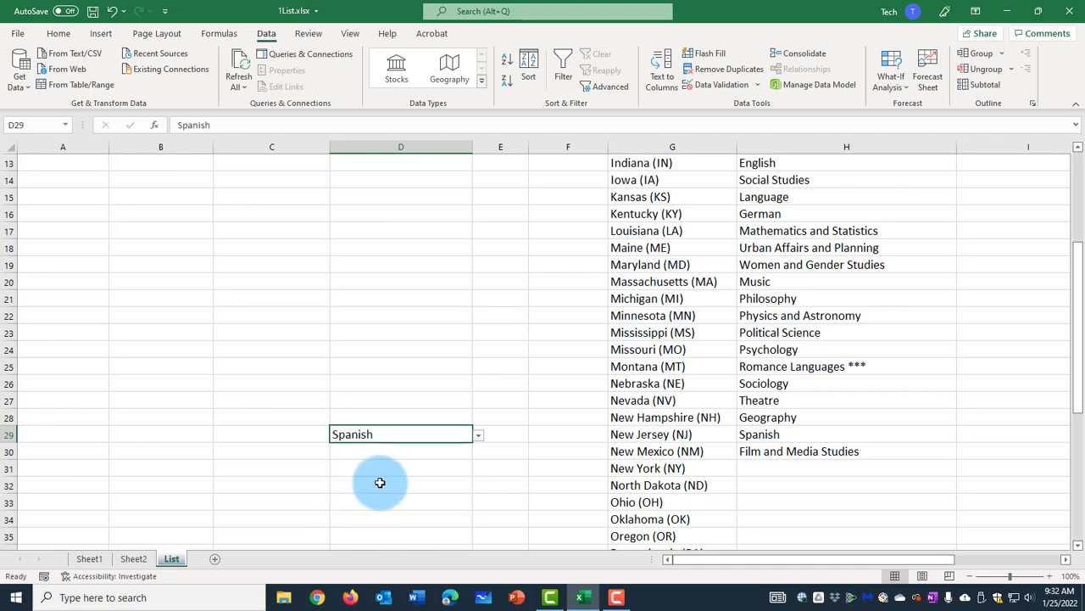
# Clear all data validation from the Attending, State and Department header cells B1:D1, erasing their current settings
pyautogui.scroll(4, 407, 457)
pyautogui.click(121, 165)
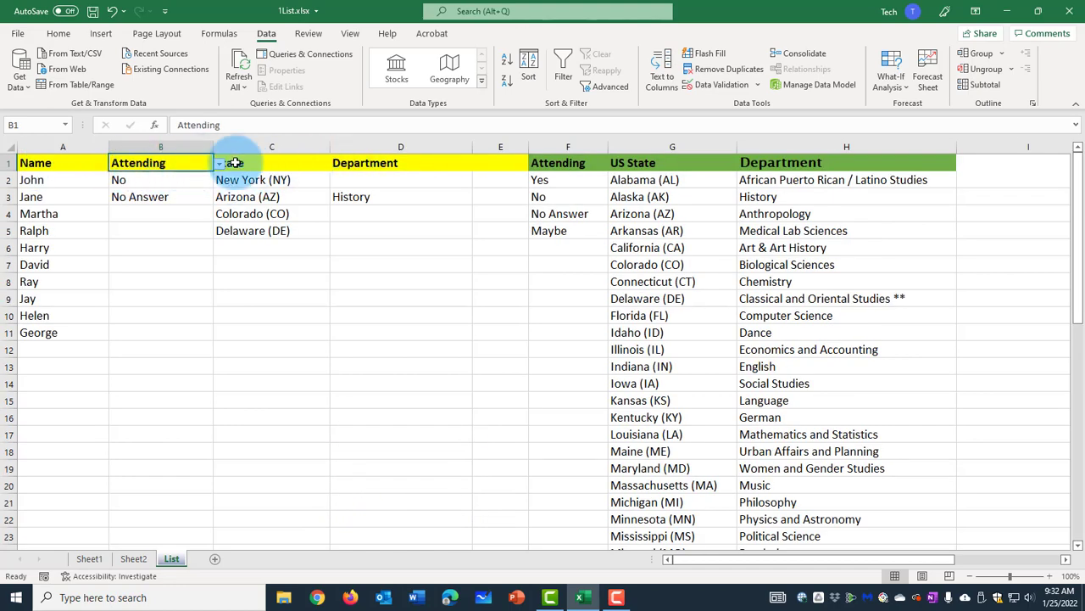
pyautogui.click(292, 162)
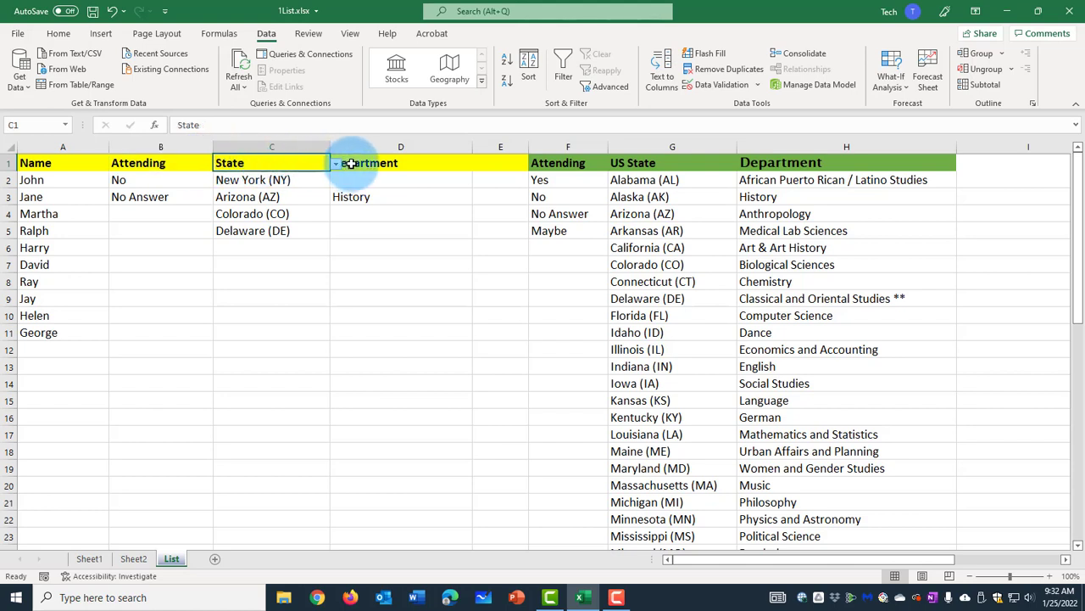
pyautogui.click(349, 162)
pyautogui.click(176, 161)
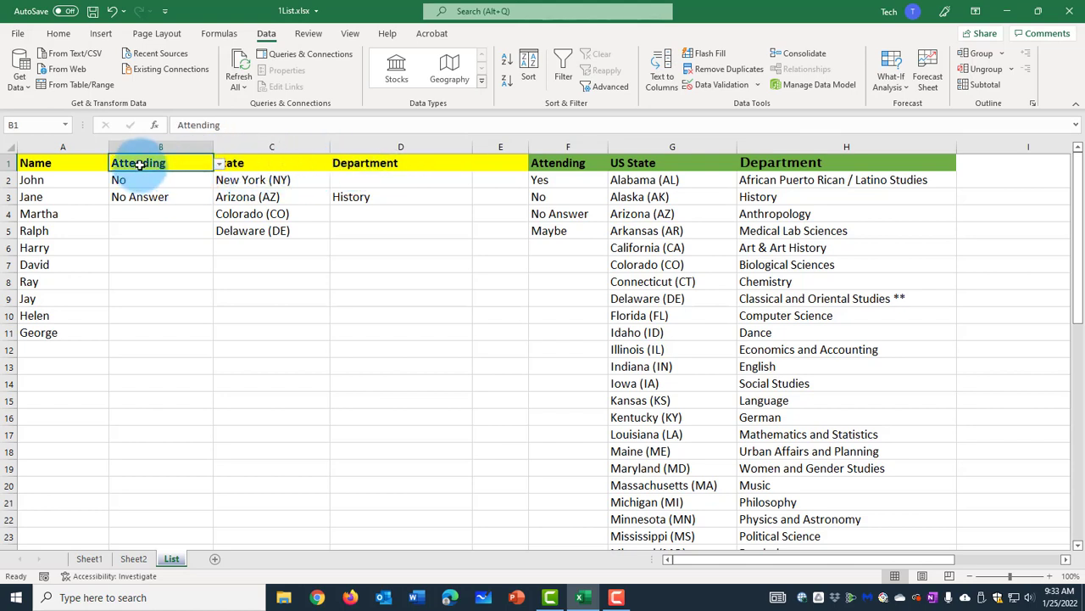
pyautogui.moveTo(139, 166); pyautogui.dragTo(386, 165)
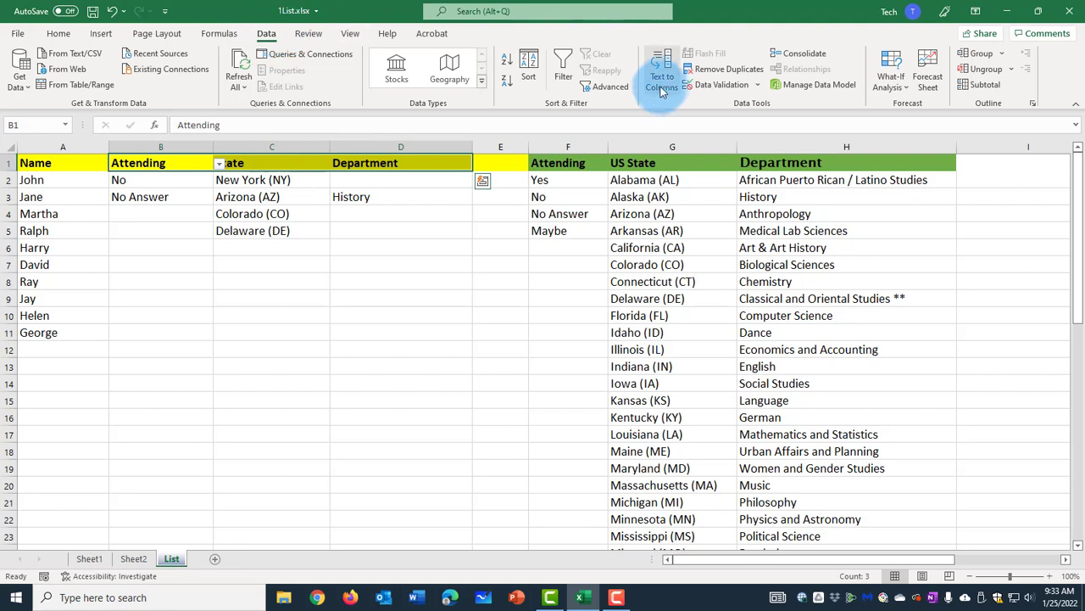
pyautogui.click(761, 89)
pyautogui.click(728, 104)
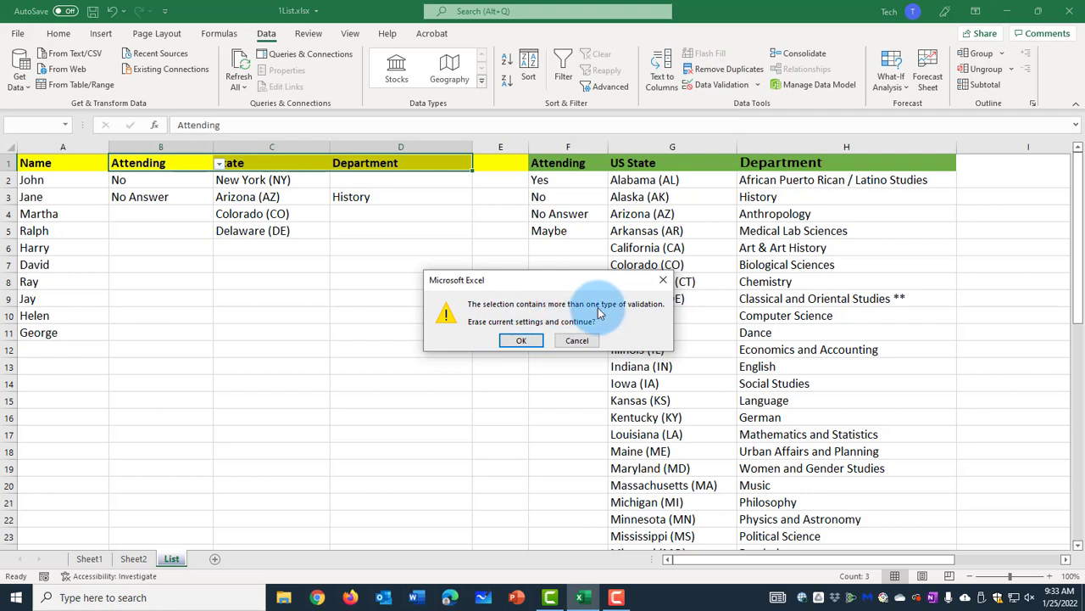
pyautogui.click(520, 341)
pyautogui.moveTo(480, 212); pyautogui.dragTo(660, 158)
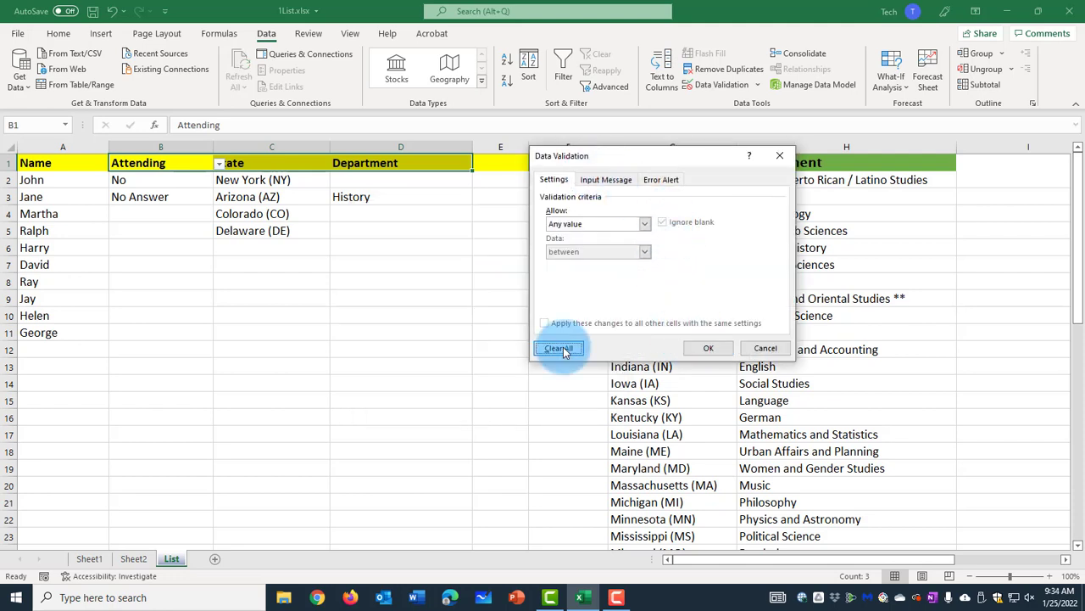
pyautogui.click(708, 347)
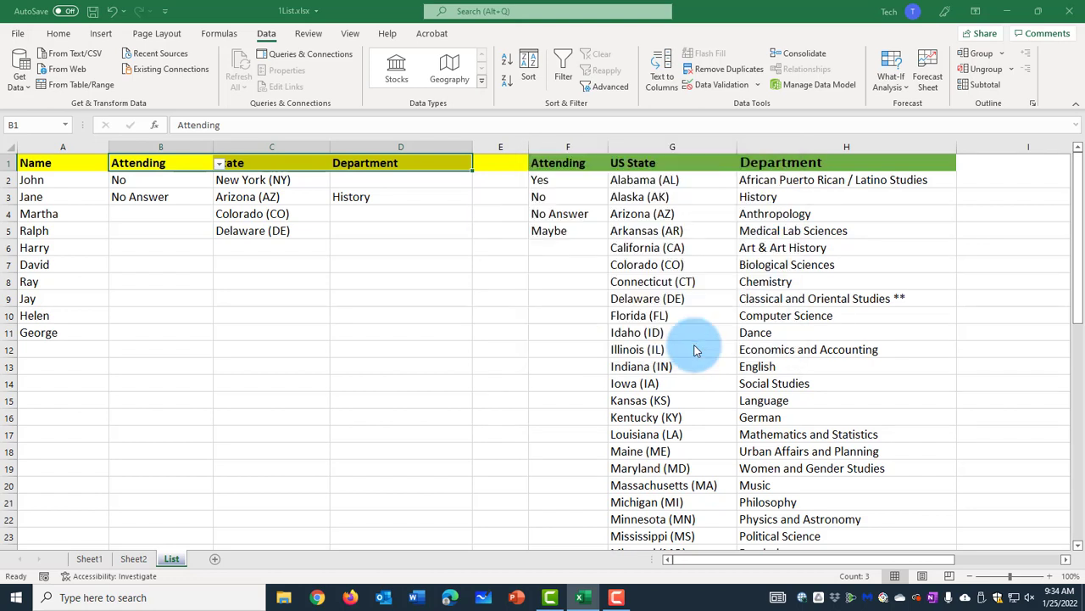
# Check header cells B1, C1 and D1 for any remaining dropdown arrows
pyautogui.click(178, 163)
pyautogui.press('Tab')
pyautogui.click(182, 167)
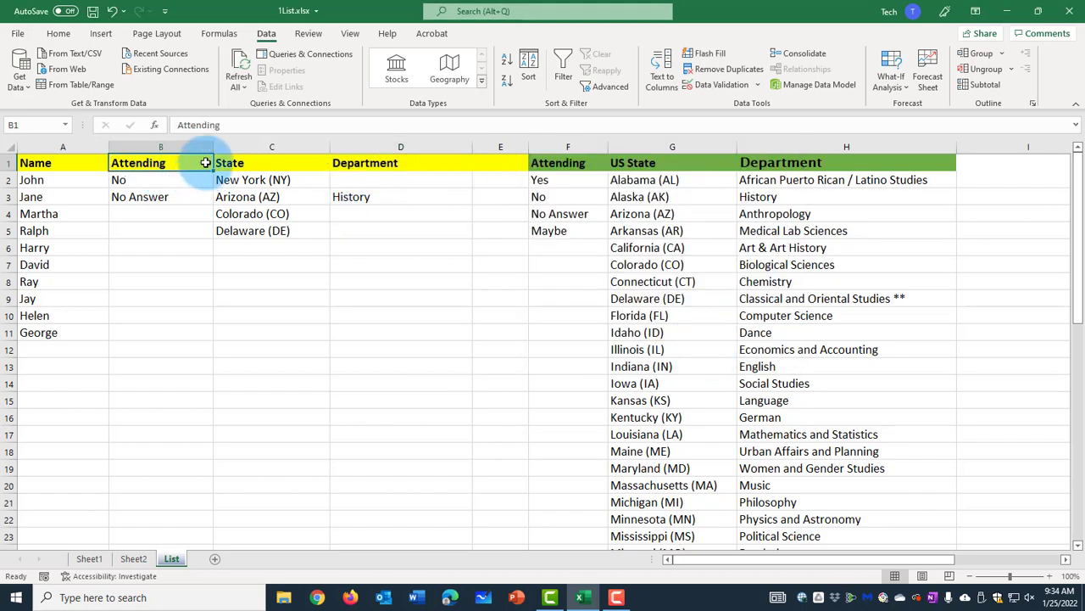
pyautogui.press('Tab')
pyautogui.press('Tab')
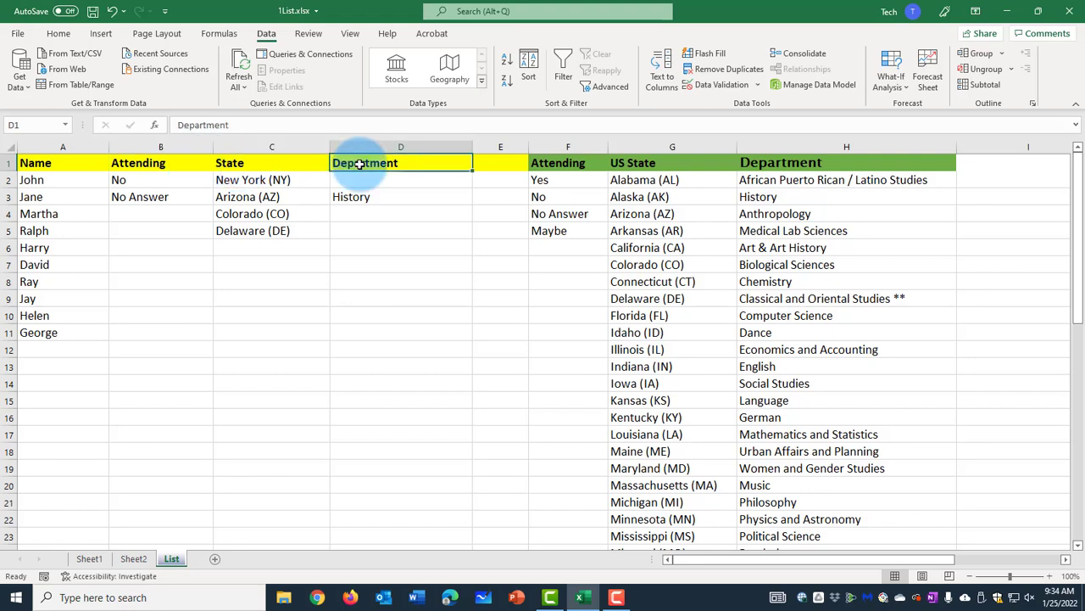
# Move the reference lists in columns F:H of the List sheet to Sheet2, starting at A1
pyautogui.press('Tab')
pyautogui.press('Tab')
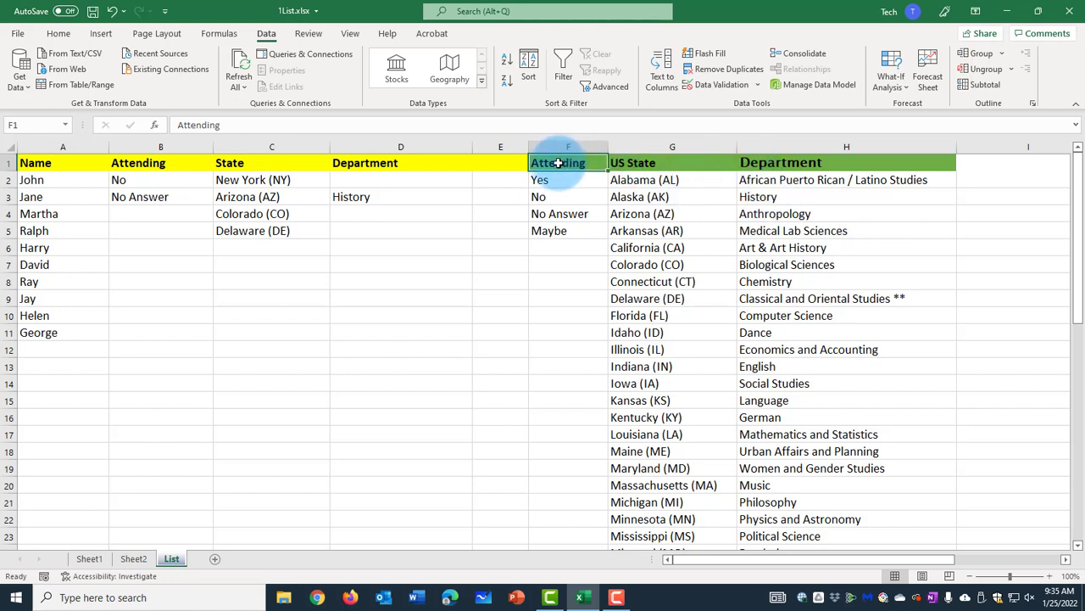
pyautogui.moveTo(556, 163); pyautogui.dragTo(798, 173)
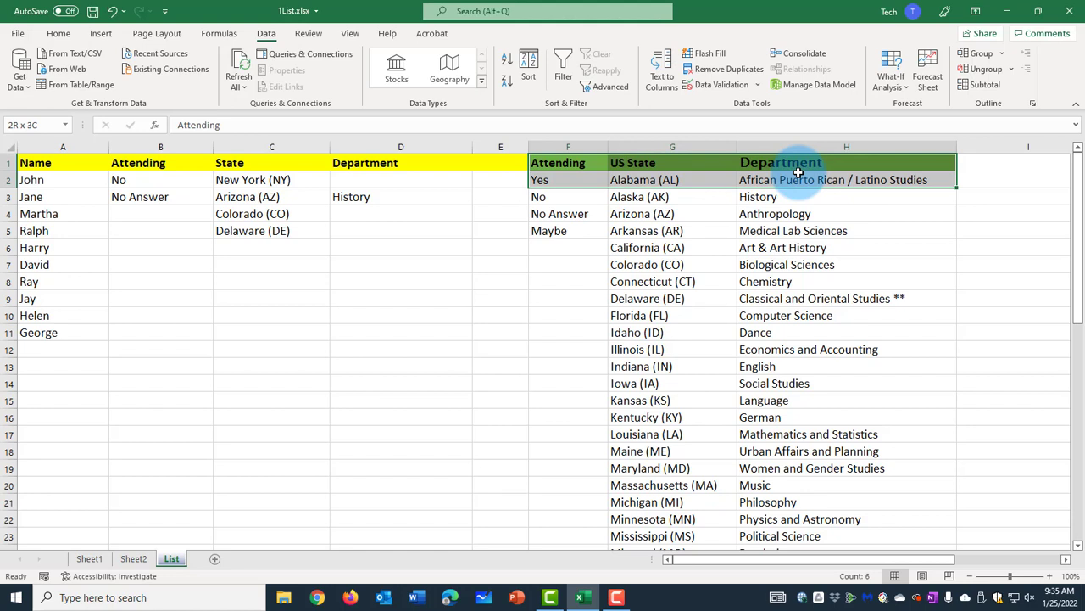
pyautogui.moveTo(569, 146); pyautogui.dragTo(820, 147)
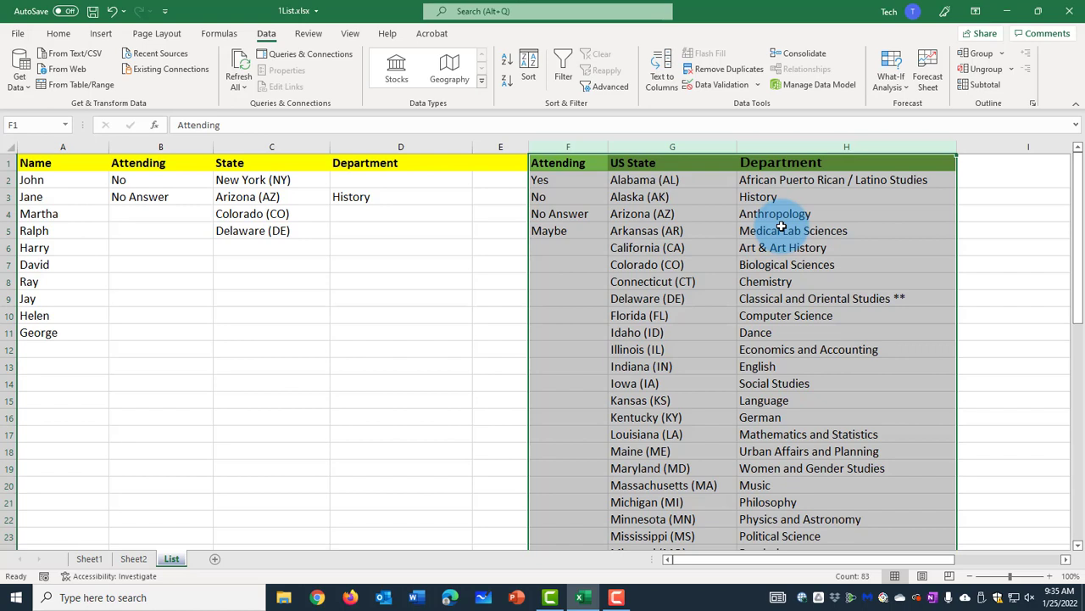
pyautogui.hotkey('ctrl', 'c')
pyautogui.click(133, 558)
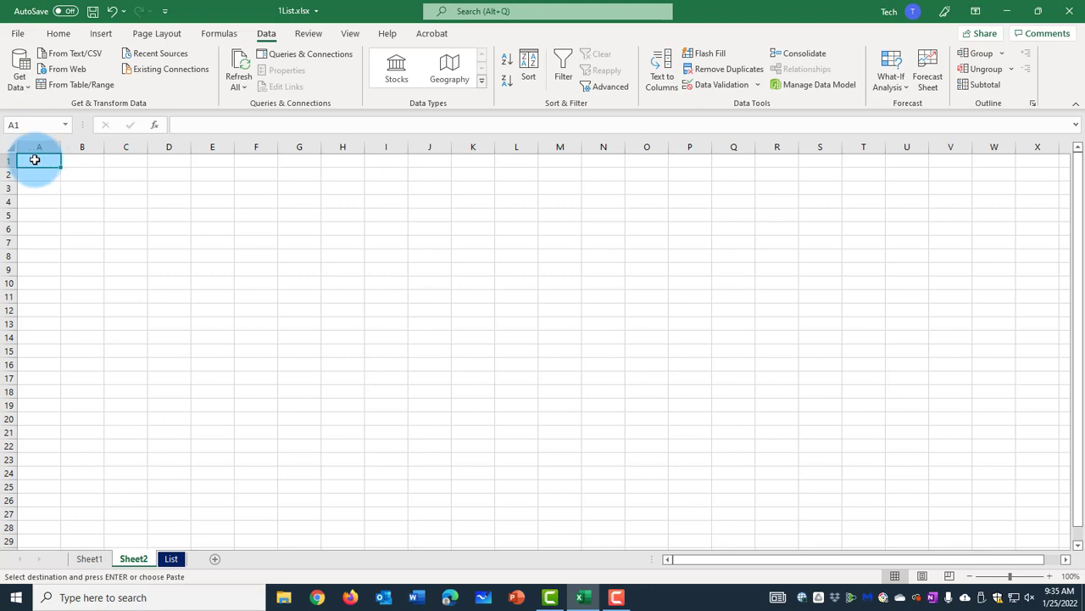
pyautogui.press('Return')
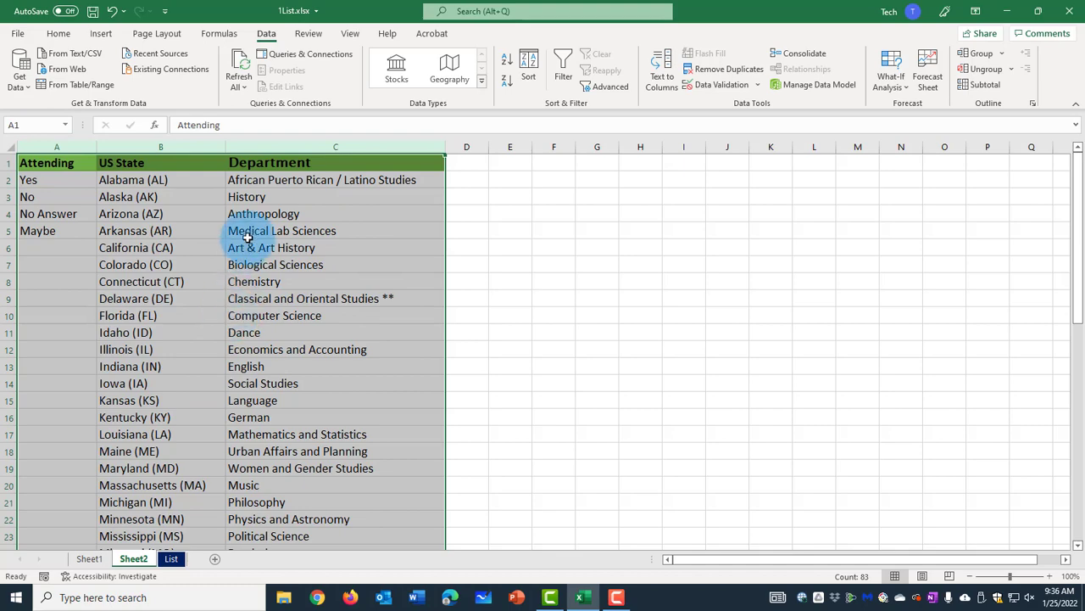
# Compare the List sheet with the relocated reference lists on Sheet2, and check that D3 still has its Department dropdown
pyautogui.click(170, 558)
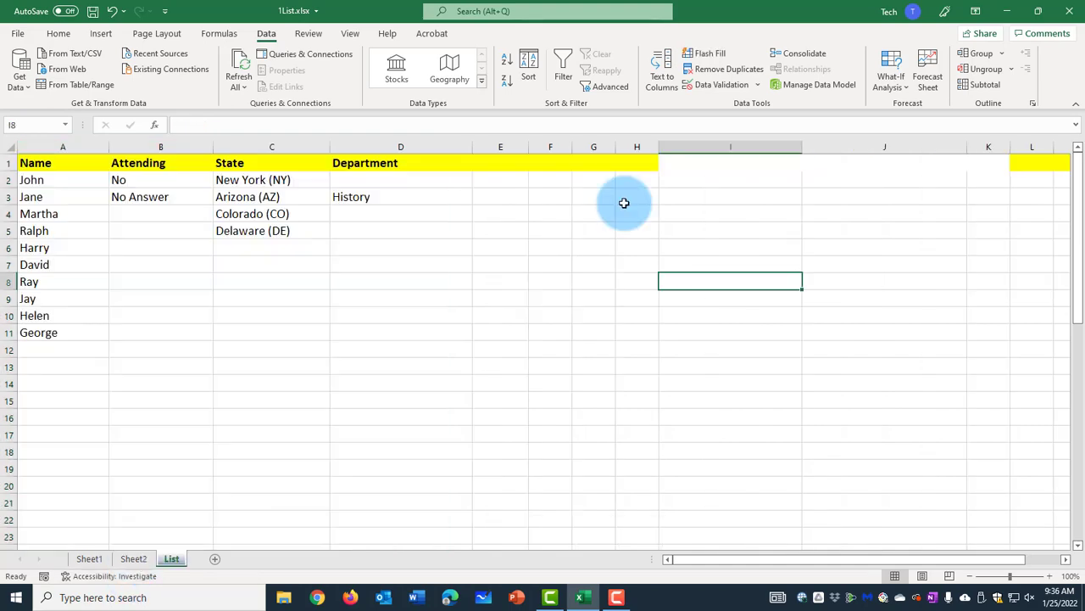
pyautogui.click(138, 558)
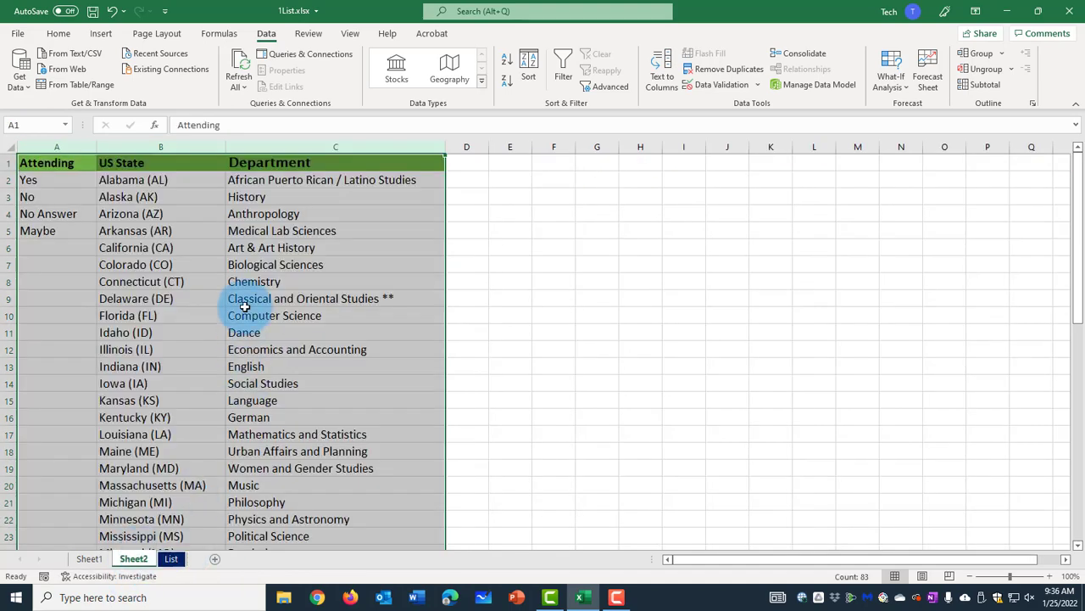
pyautogui.click(499, 257)
pyautogui.click(463, 218)
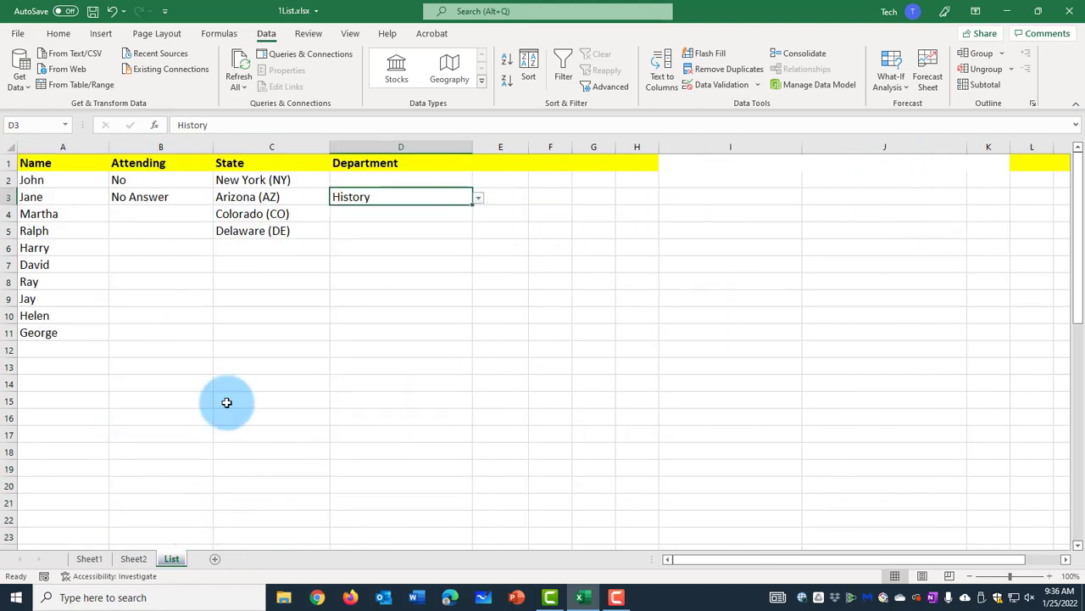
# Check the choices in the Attending dropdown in B4 and the State dropdowns in C4 and C6 without choosing any
pyautogui.click(181, 210)
pyautogui.click(319, 214)
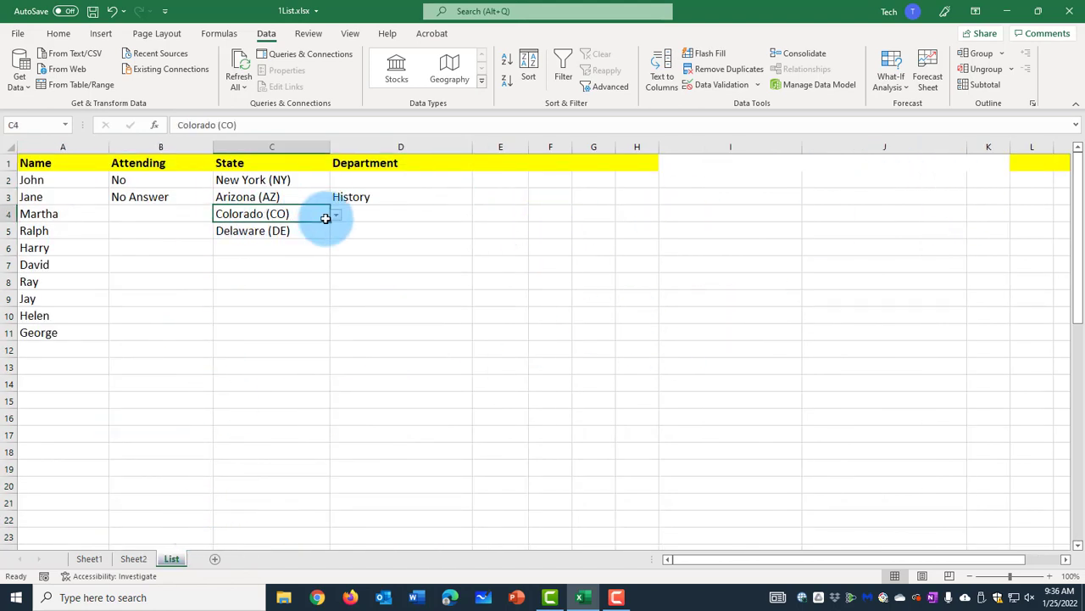
pyautogui.click(338, 217)
pyautogui.click(189, 233)
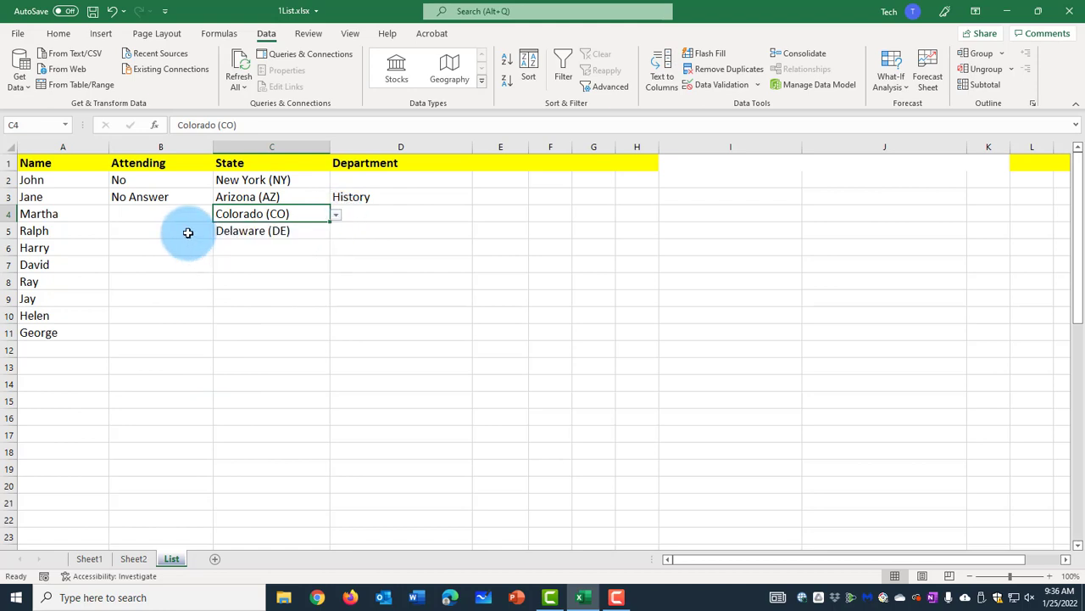
pyautogui.click(204, 219)
pyautogui.click(219, 214)
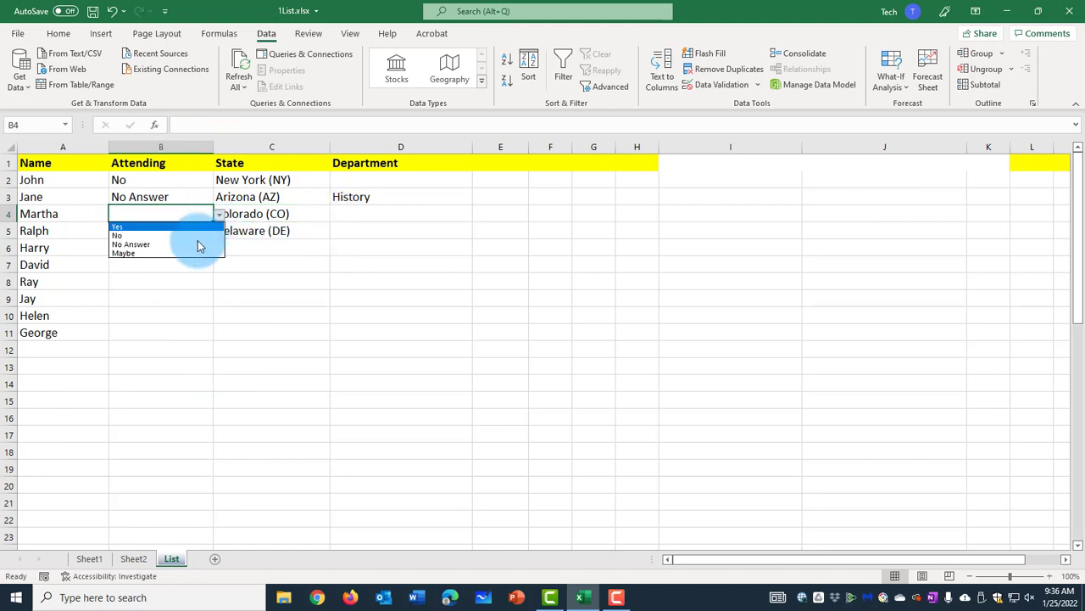
pyautogui.click(261, 242)
pyautogui.click(322, 247)
pyautogui.click(336, 248)
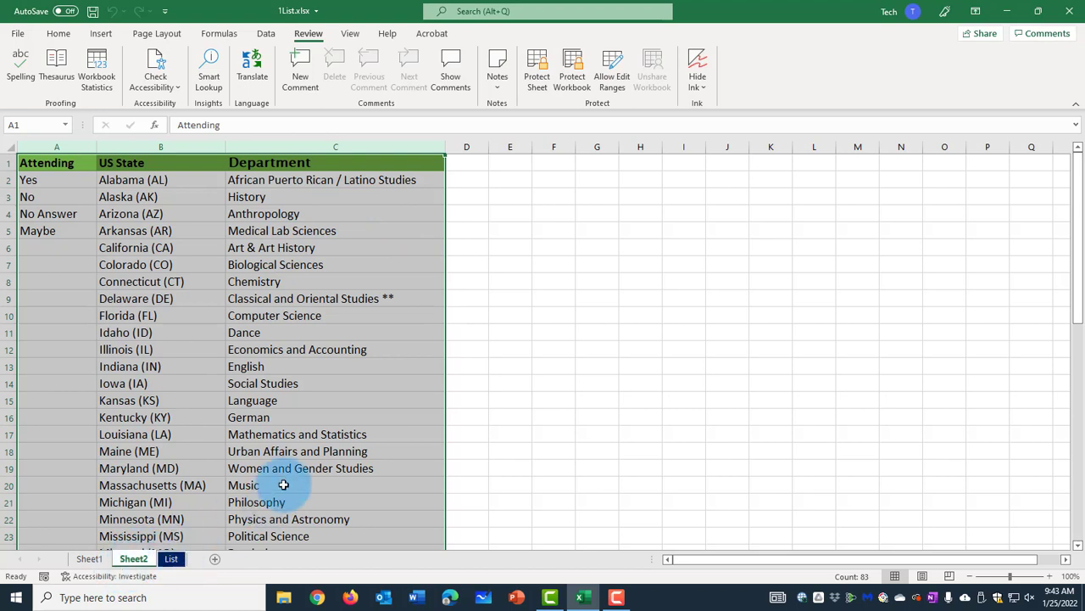
# Hide Sheet2, and check the Unhide option for the List sheet without using it
pyautogui.rightClick(142, 562)
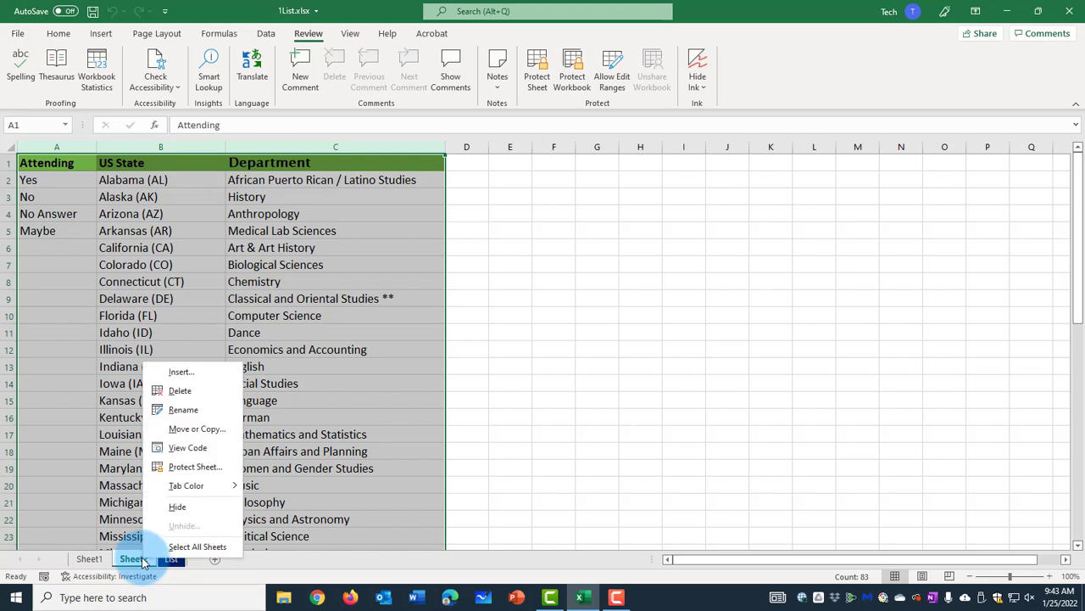
pyautogui.click(178, 507)
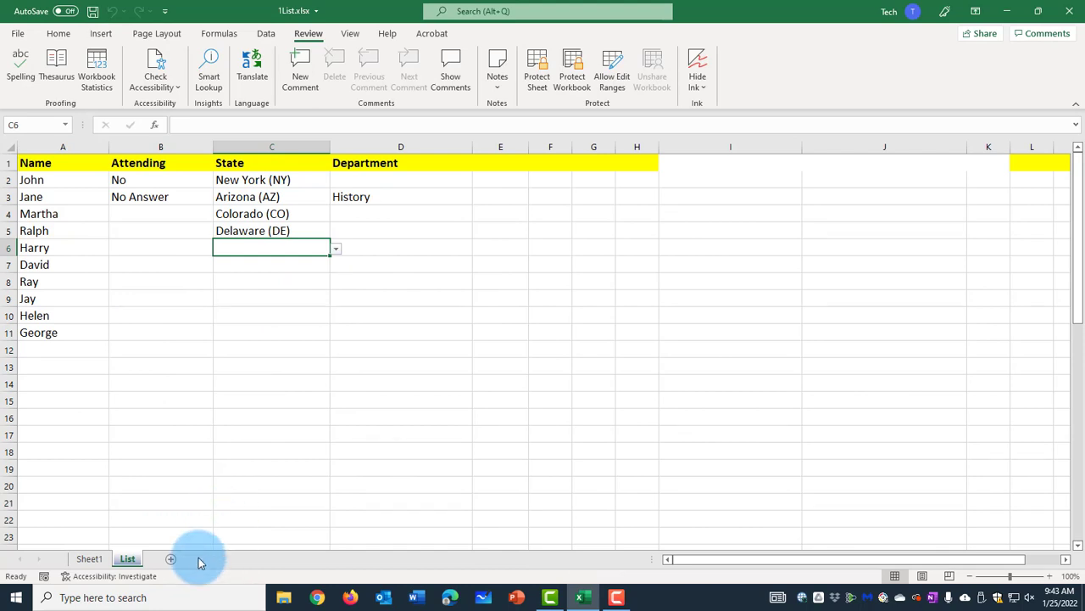
pyautogui.rightClick(126, 561)
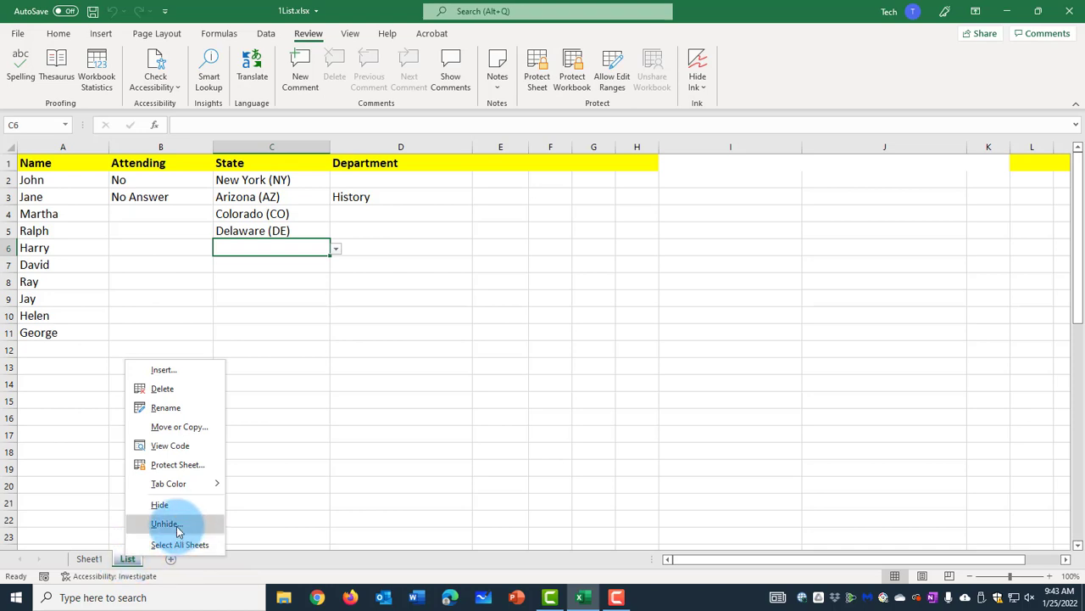
pyautogui.click(128, 561)
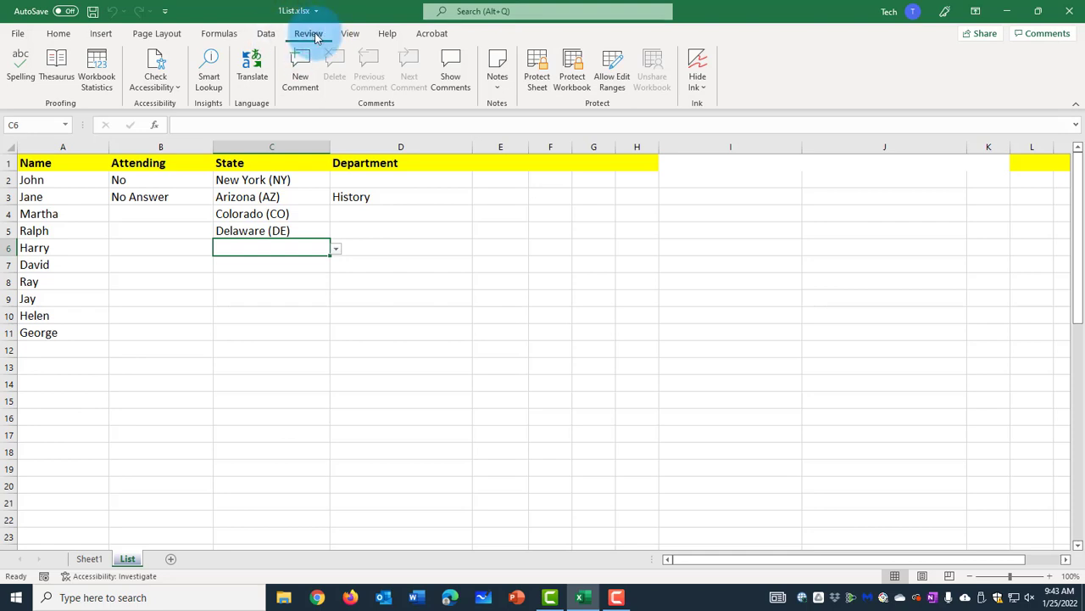
# Protect the workbook structure, entering and confirming the protection password, and check which sheet options List still offers
pyautogui.click(572, 66)
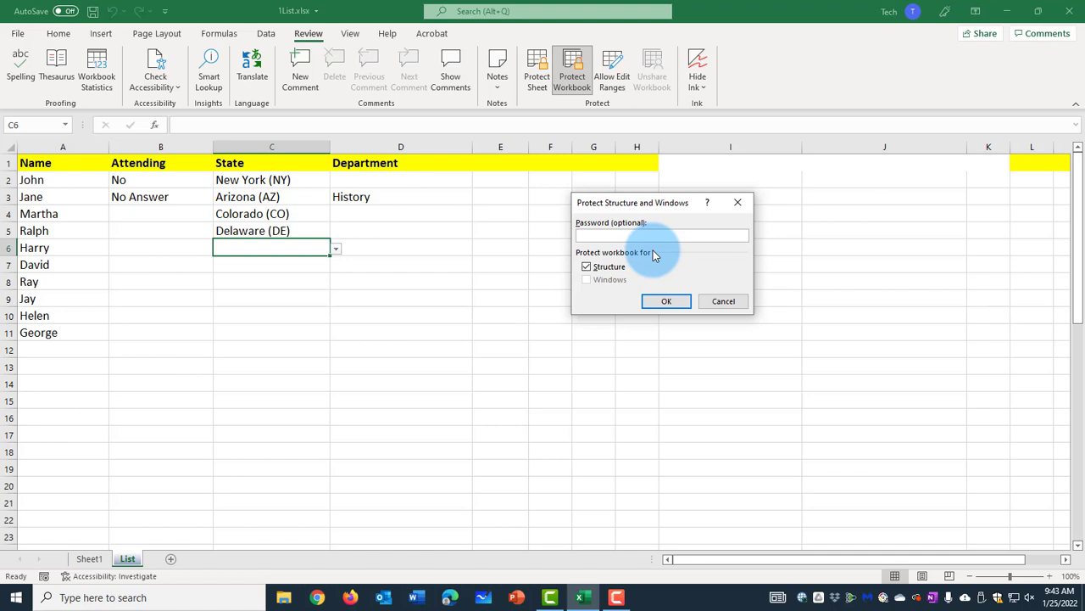
pyautogui.write('1')
pyautogui.click(669, 302)
pyautogui.write('1')
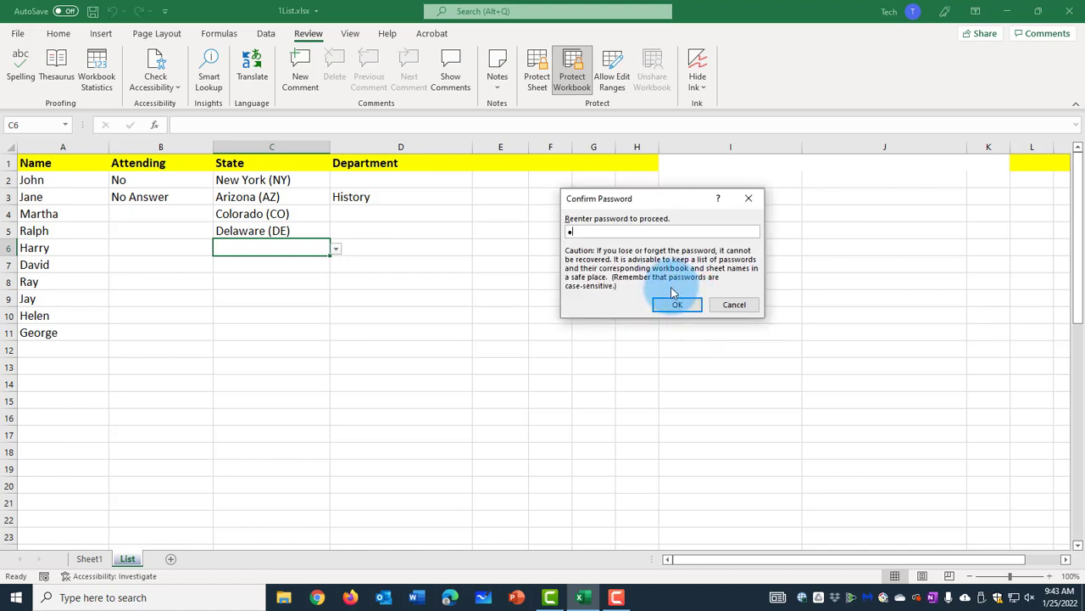
pyautogui.click(675, 302)
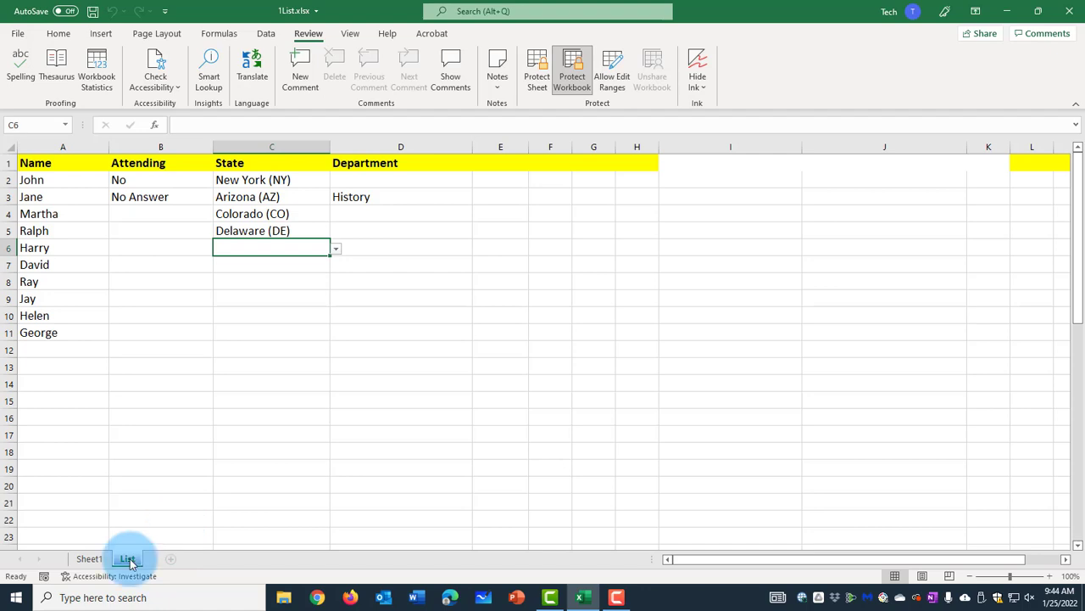
pyautogui.rightClick(129, 561)
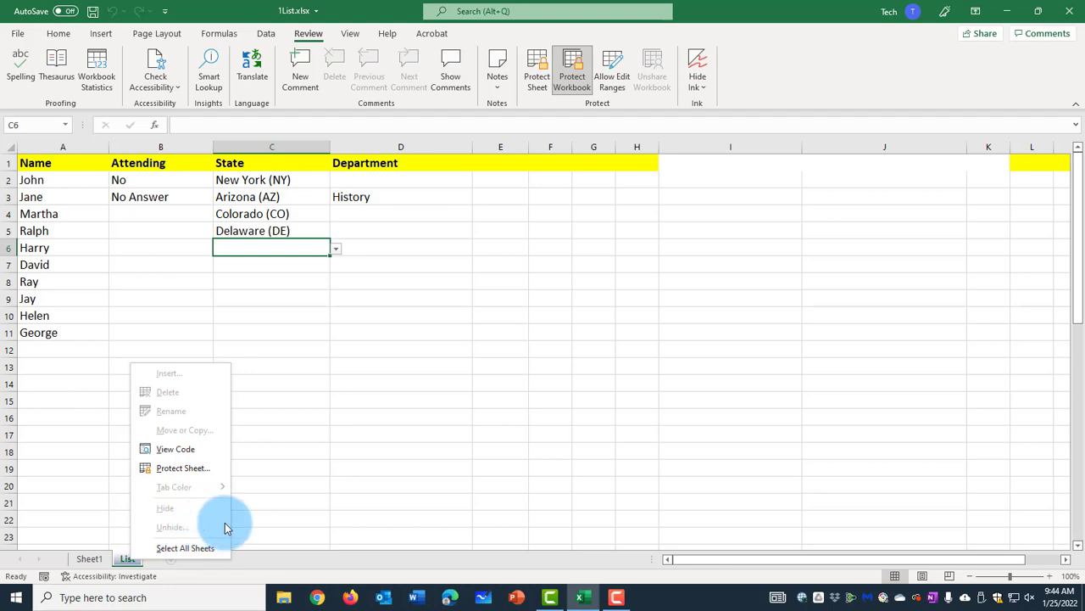
# Remove the structure protection from the workbook by entering the protection password
pyautogui.click(255, 512)
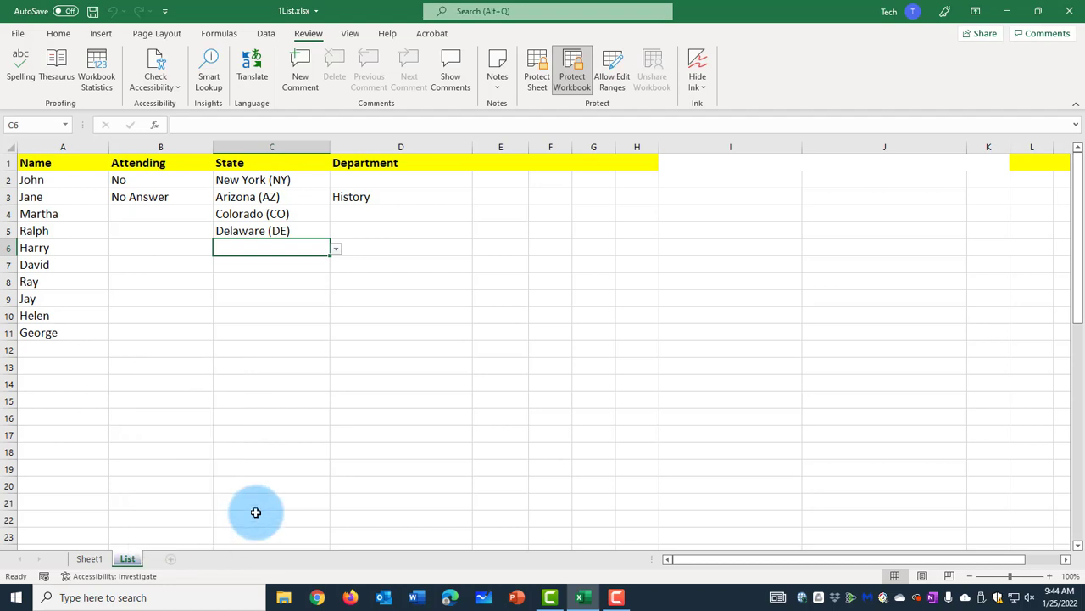
pyautogui.click(573, 66)
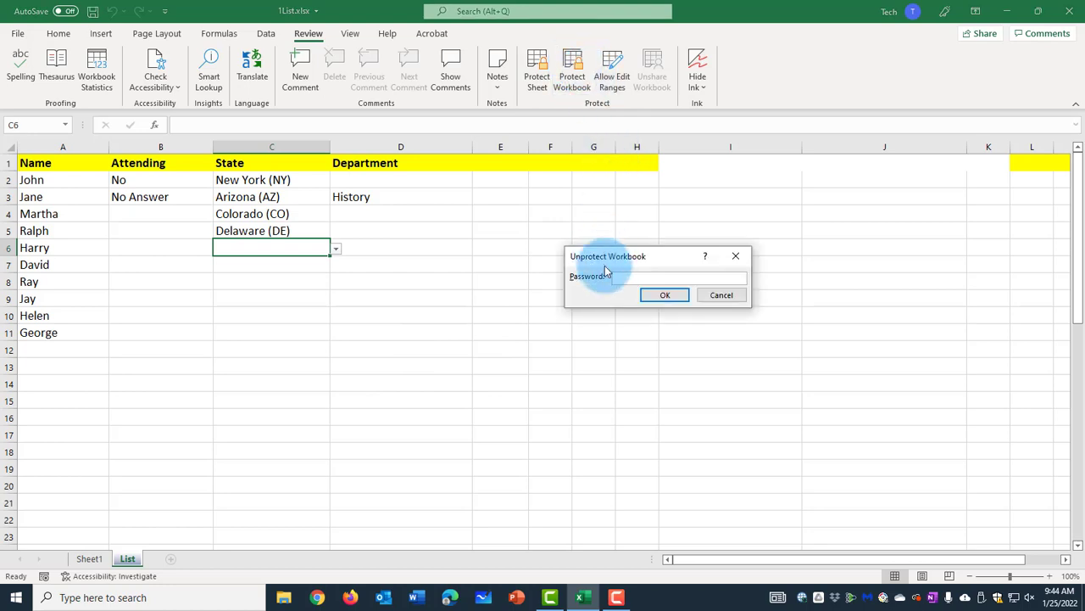
pyautogui.click(678, 296)
# Unhide Sheet2 so its Attending, US State and Department source lists can be edited
pyautogui.rightClick(128, 558)
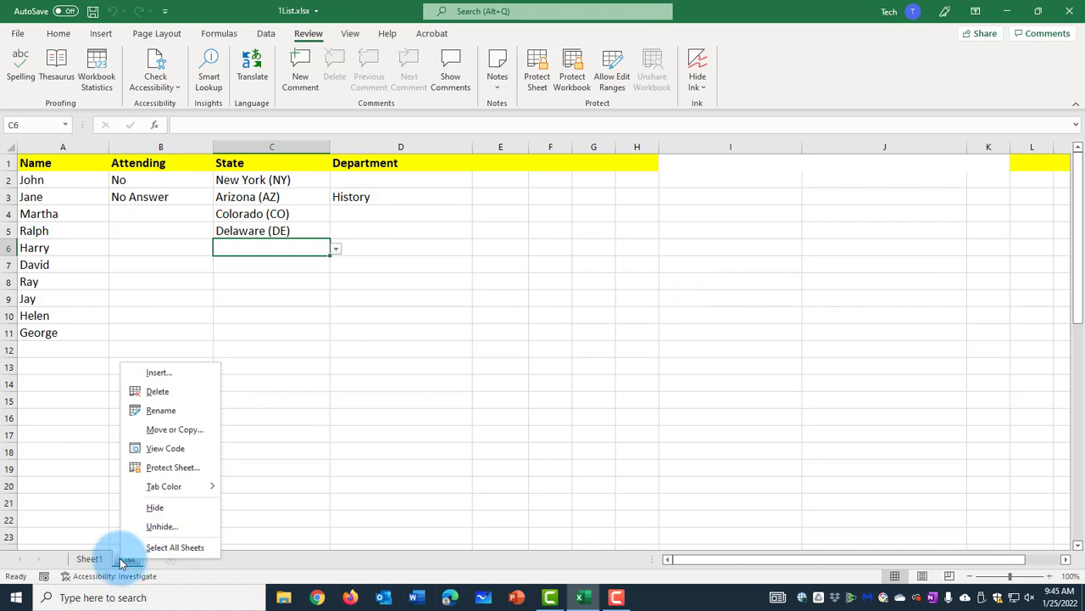
pyautogui.click(159, 527)
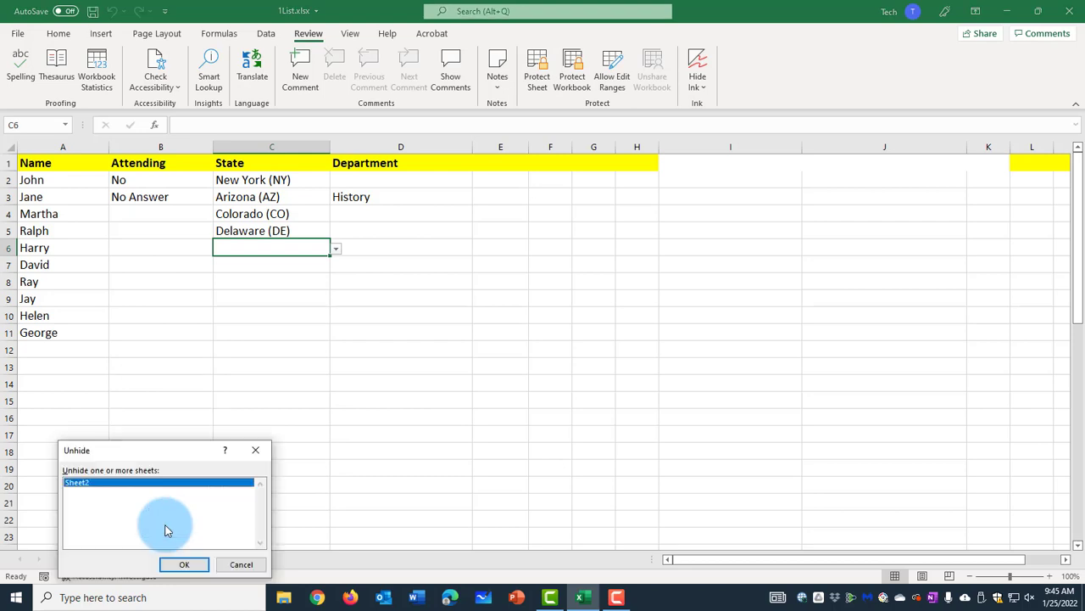
pyautogui.click(93, 490)
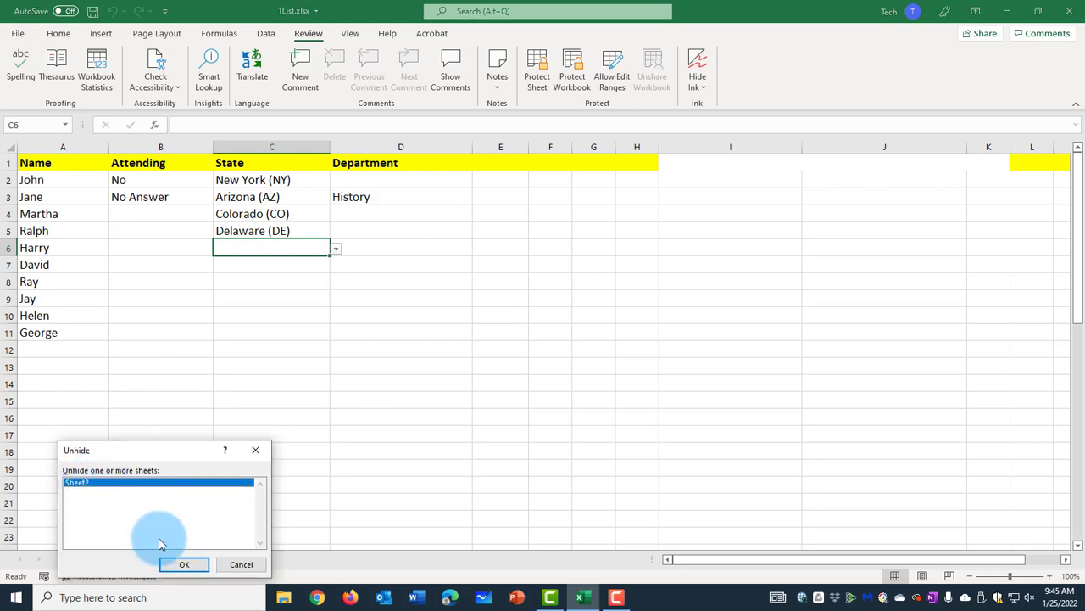
pyautogui.click(179, 564)
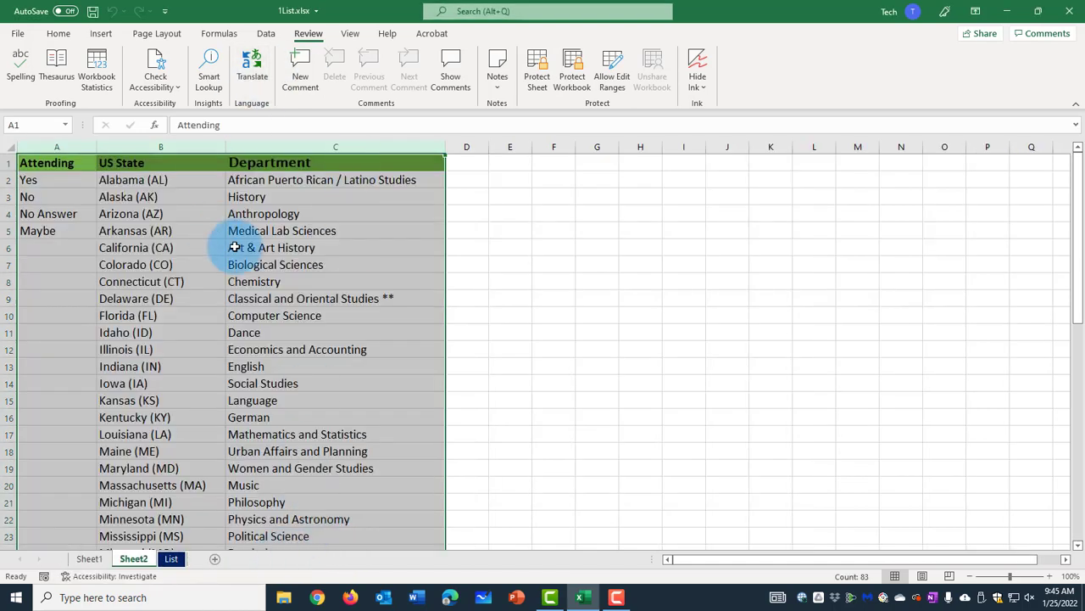